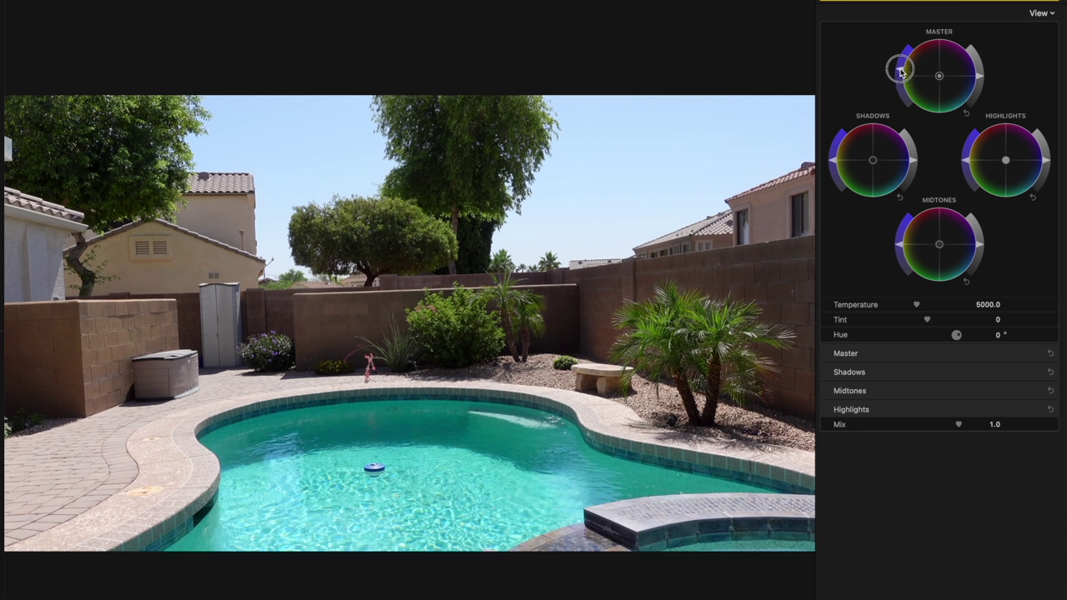
Raise the pool clip's master saturation, lower yellow saturation on HUE vs SAT, and shift yellow-green hues.
{"action": "left_click_drag", "start_coordinate": [900, 72], "coordinate": [913, 47]}
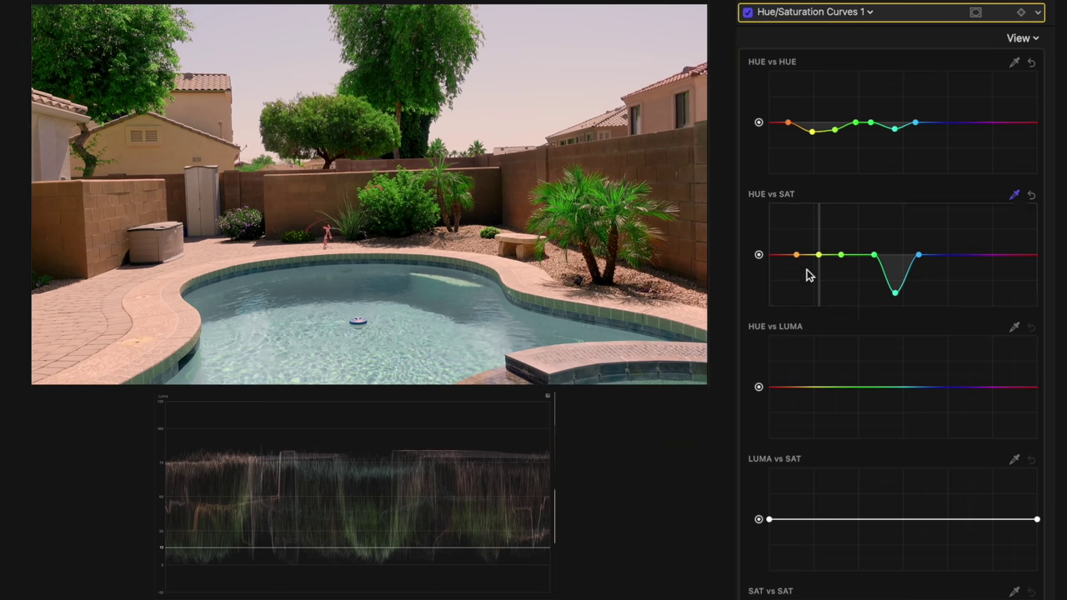
{"action": "left_click_drag", "start_coordinate": [806, 276], "coordinate": [818, 293]}
{"action": "left_click", "coordinate": [846, 274]}
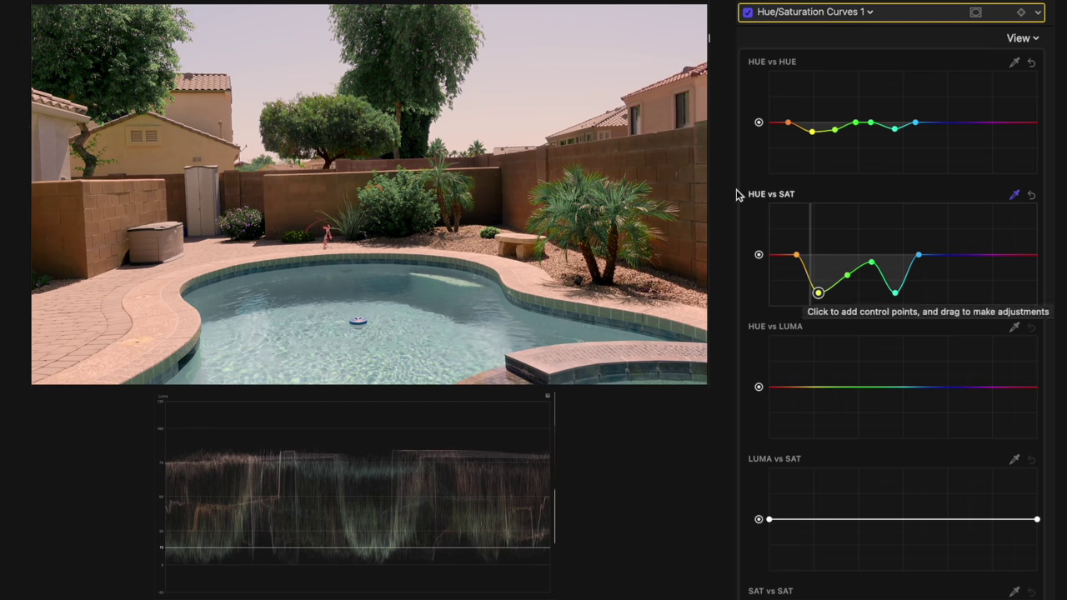
{"action": "left_click_drag", "start_coordinate": [812, 131], "coordinate": [838, 118]}
{"action": "left_click_drag", "start_coordinate": [855, 122], "coordinate": [855, 116]}
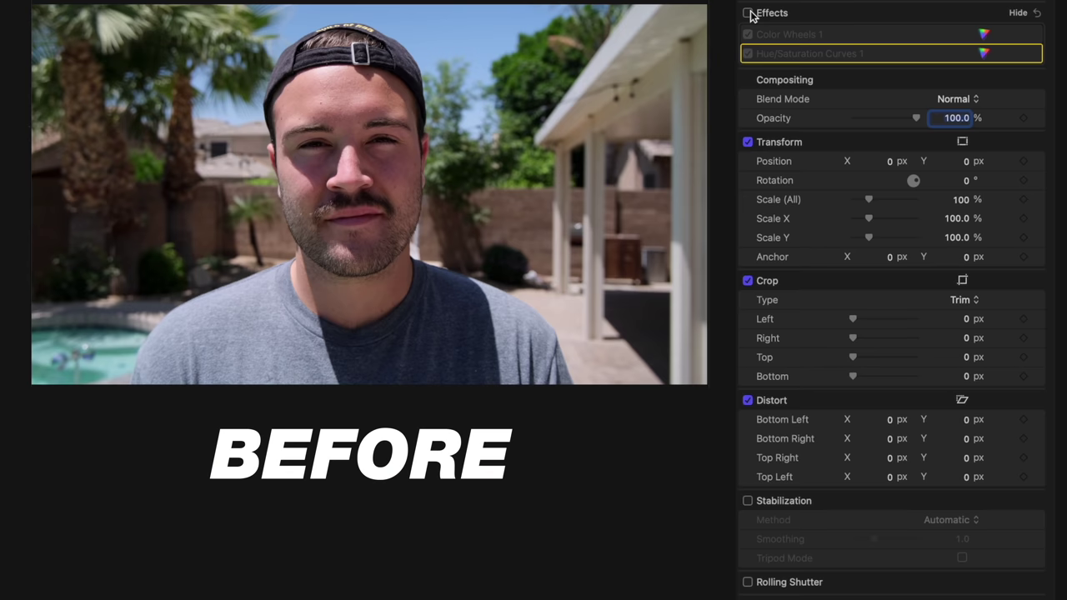
Turn the clip's effects back on, then switch the Color Wheels correction off and on to compare.
{"action": "left_click", "coordinate": [748, 13]}
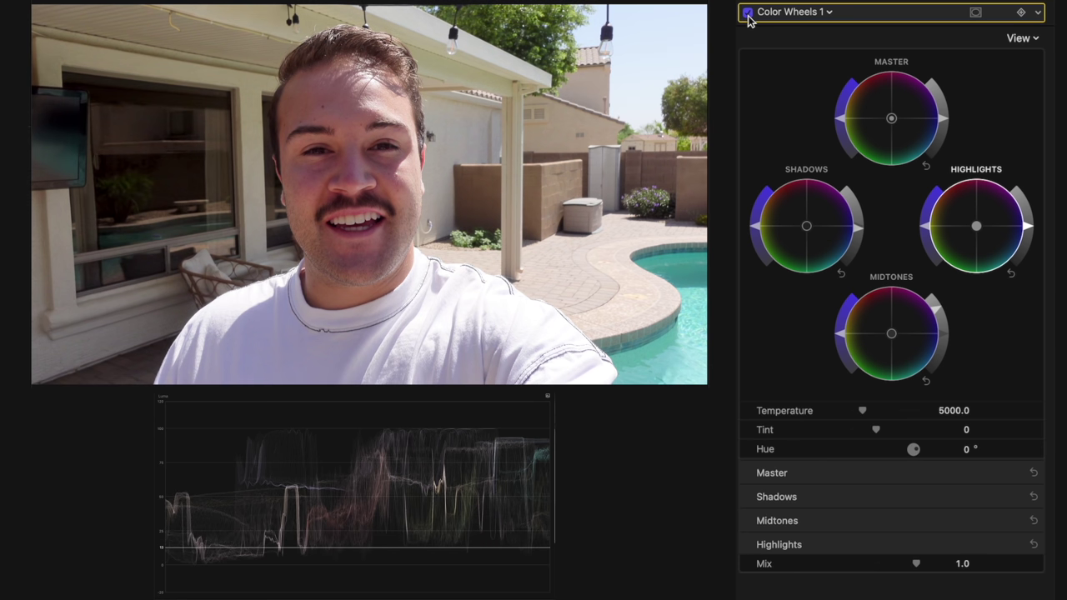
{"action": "left_click", "coordinate": [748, 13]}
{"action": "left_click", "coordinate": [747, 12]}
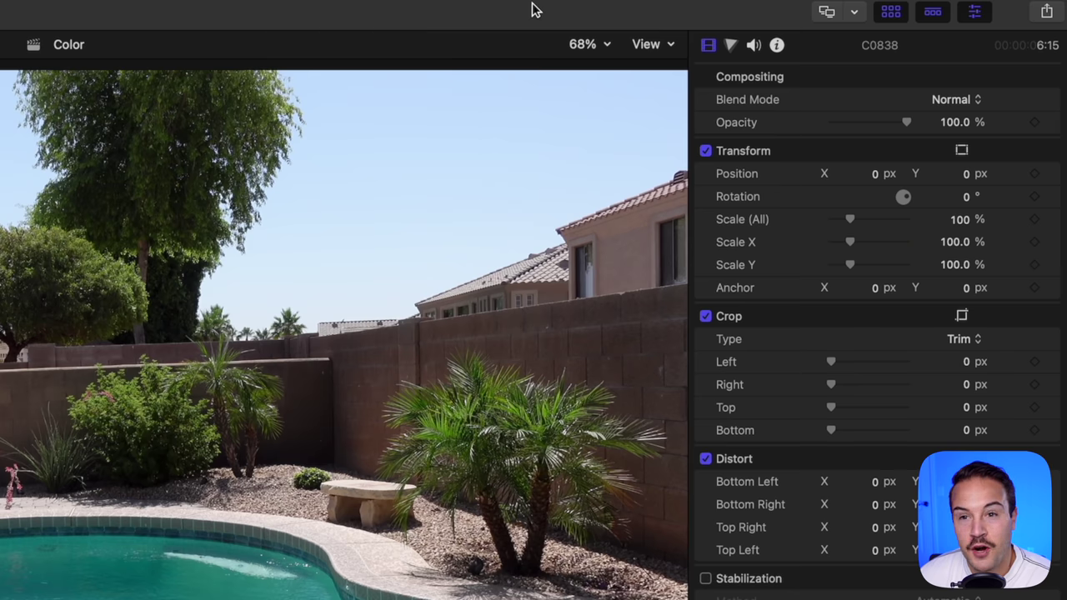
Set the viewer to play Optimized/Original media and show Video Scopes beside the preview.
{"action": "left_click", "coordinate": [671, 44]}
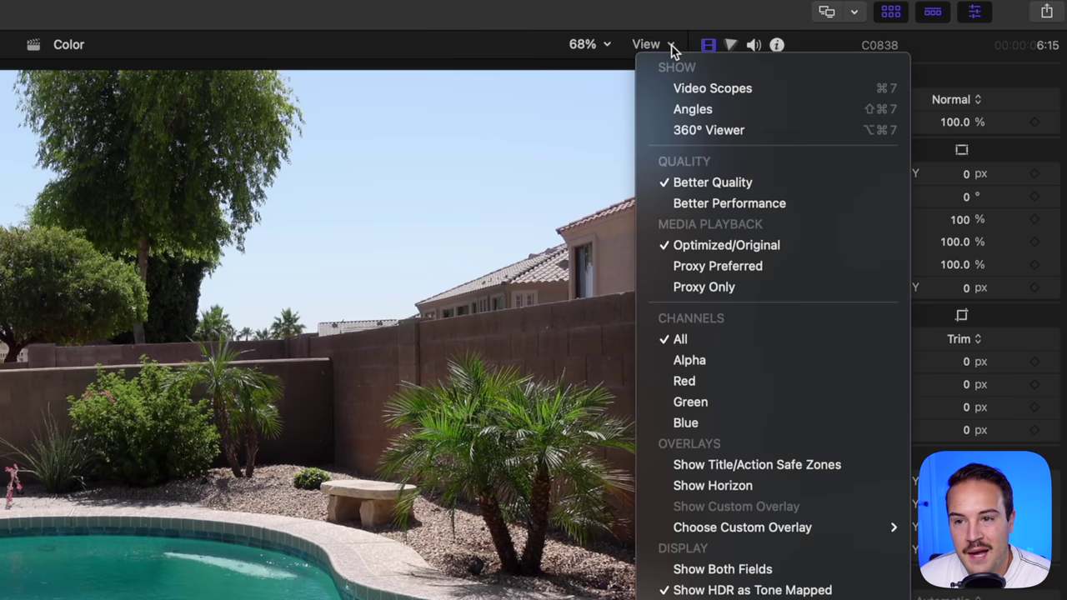
{"action": "left_click", "coordinate": [739, 247]}
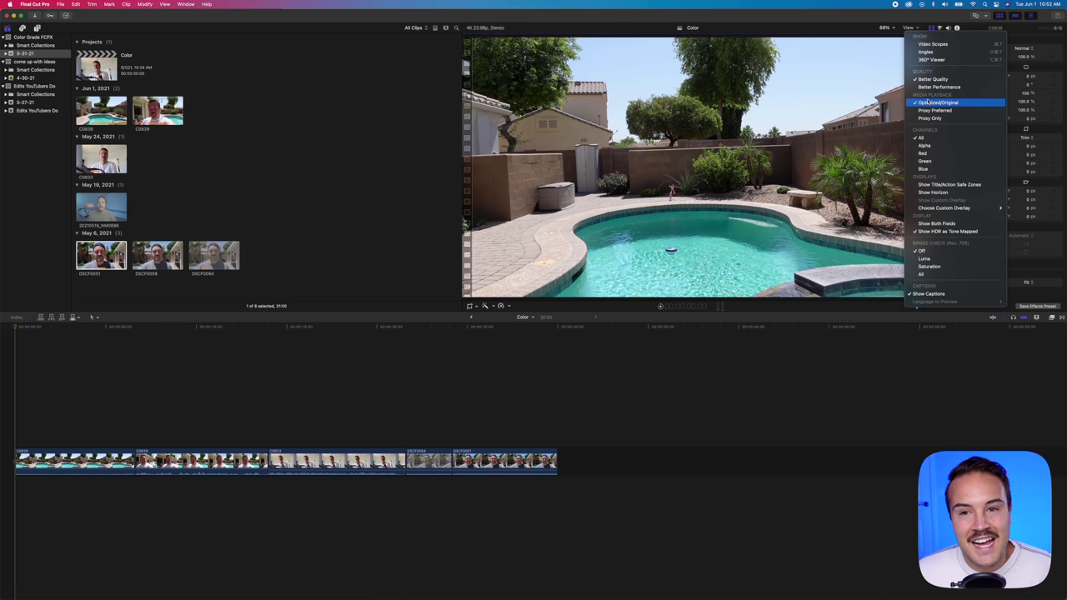
{"action": "left_click", "coordinate": [919, 102]}
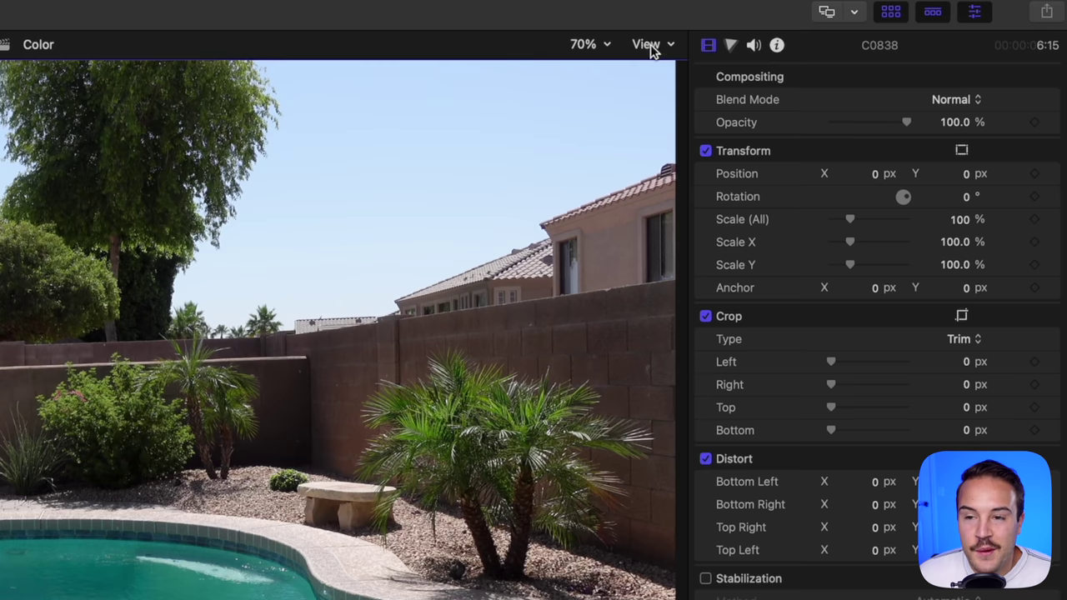
{"action": "left_click", "coordinate": [909, 28]}
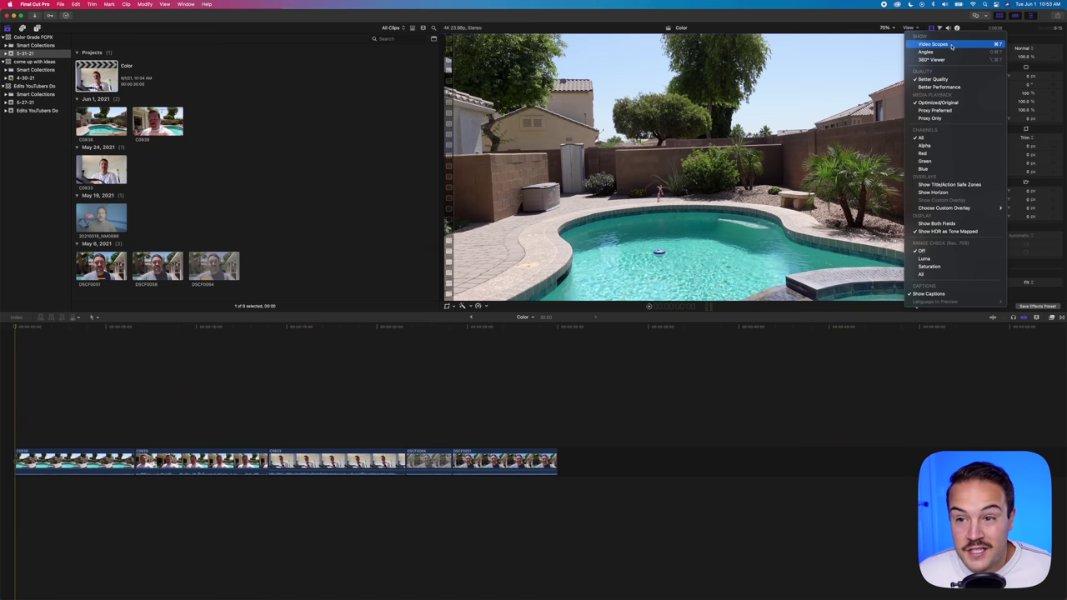
{"action": "left_click", "coordinate": [952, 46]}
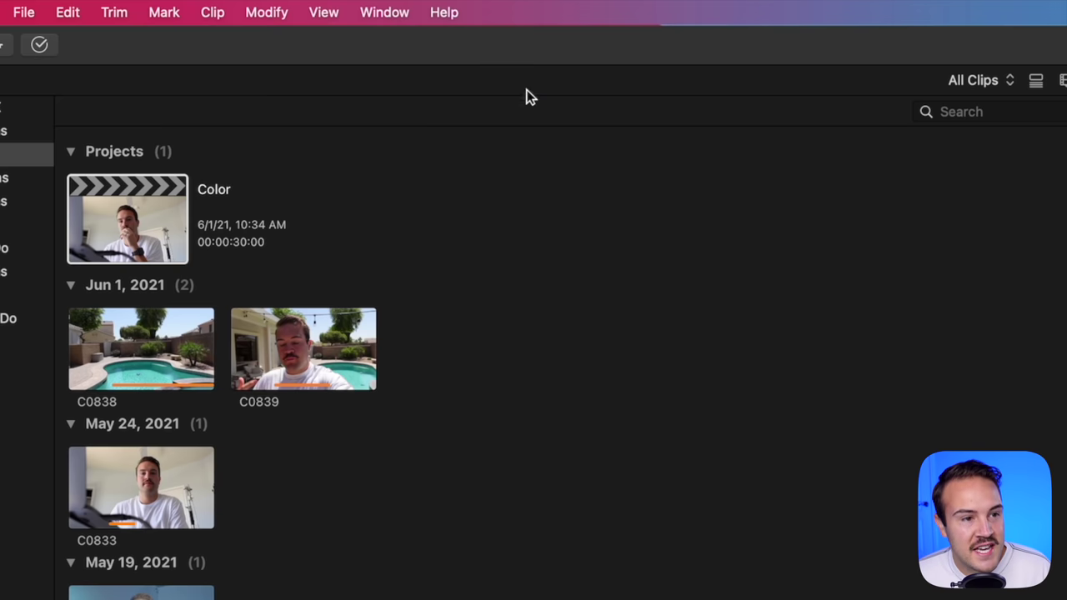
Switch to the Color & Effects workspace and lay out the scopes as vectorscope above luma waveform.
{"action": "left_click", "coordinate": [191, 6]}
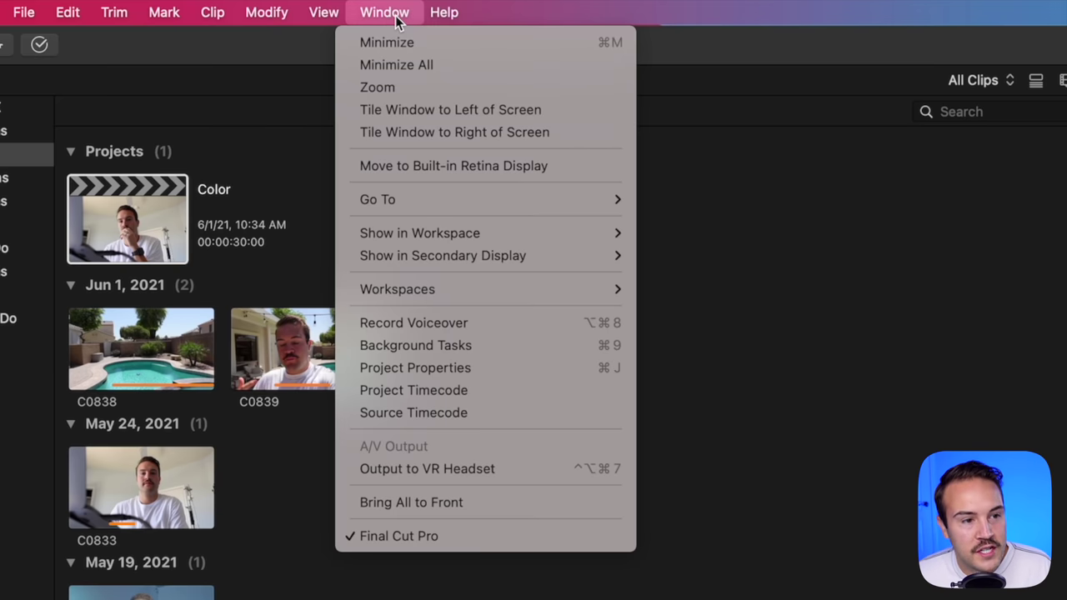
{"action": "mouse_move", "coordinate": [465, 289]}
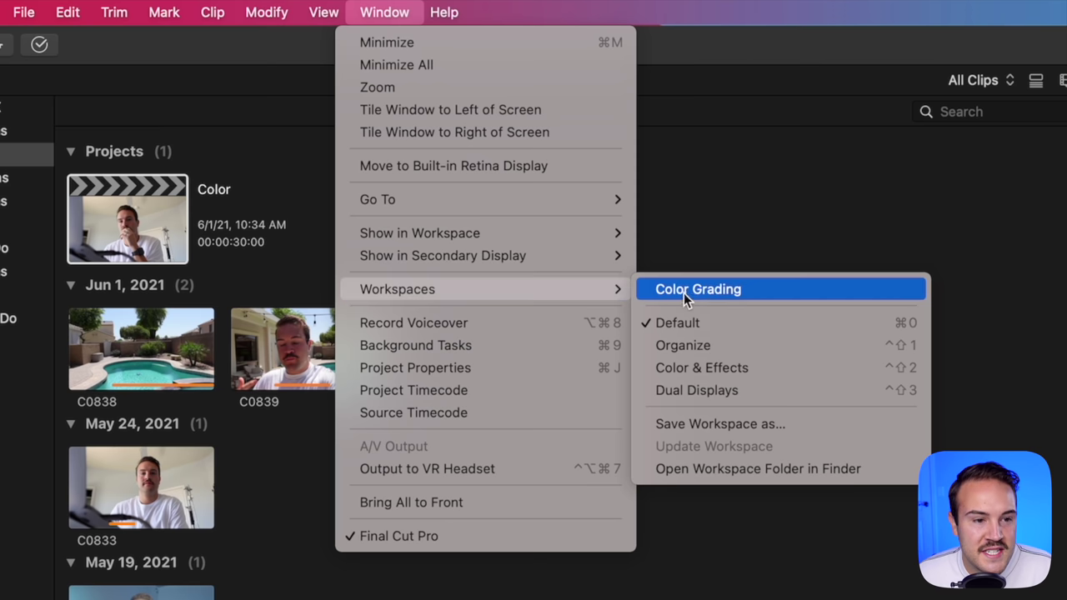
{"action": "left_click", "coordinate": [715, 367]}
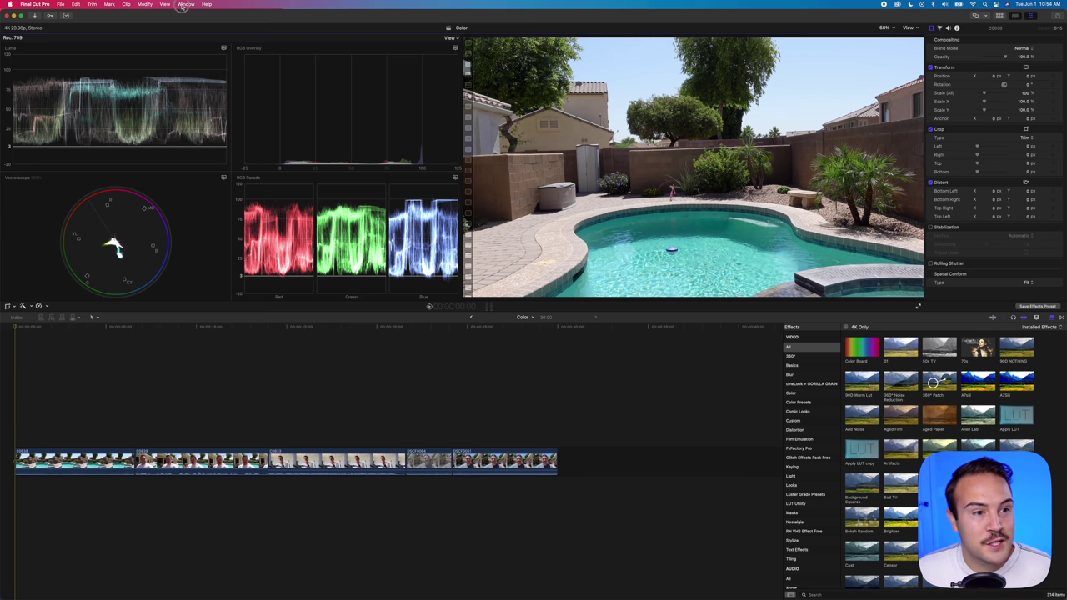
{"action": "left_click", "coordinate": [186, 4]}
{"action": "mouse_move", "coordinate": [241, 102]}
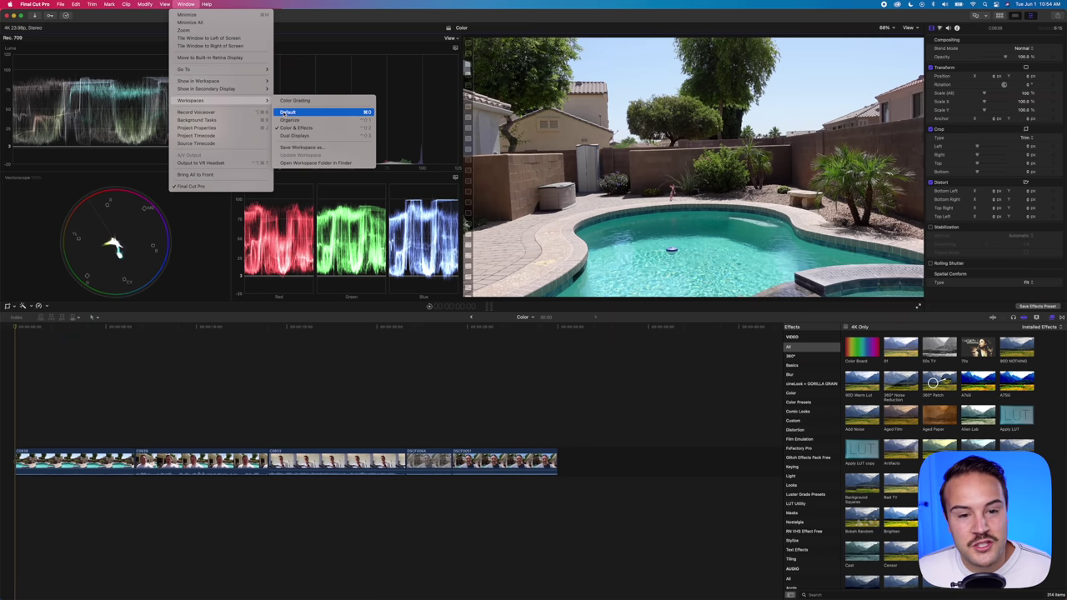
{"action": "left_click", "coordinate": [287, 112]}
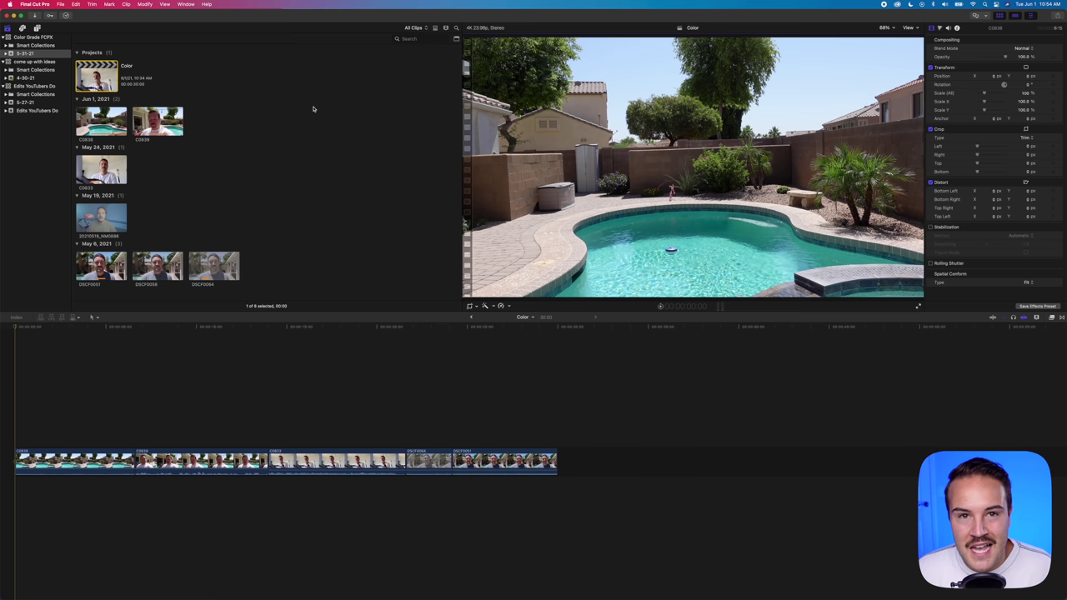
{"action": "left_click", "coordinate": [186, 4]}
{"action": "mouse_move", "coordinate": [200, 100]}
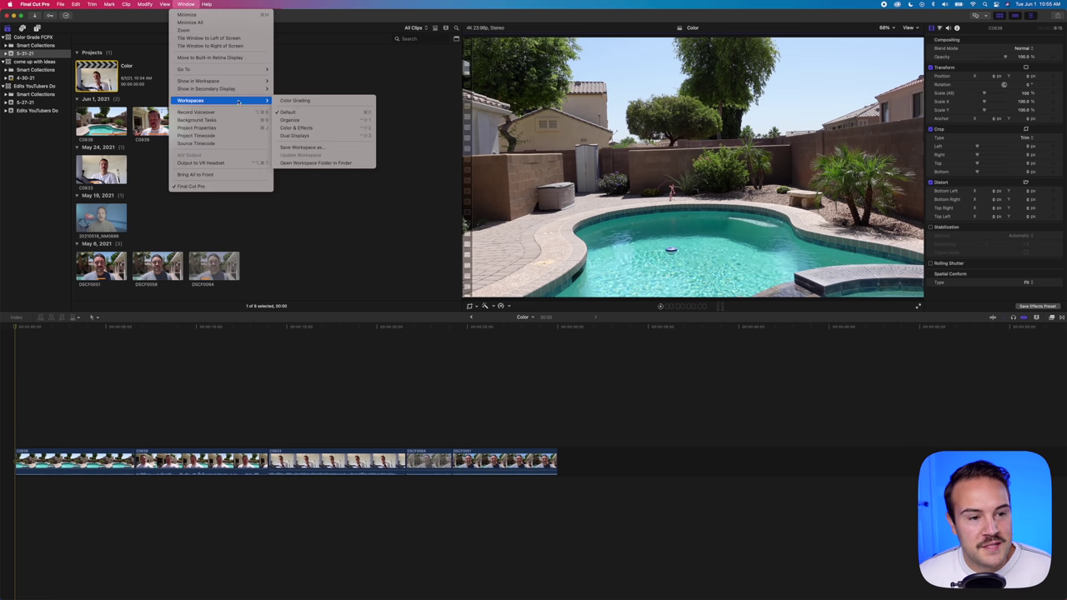
{"action": "left_click", "coordinate": [298, 130]}
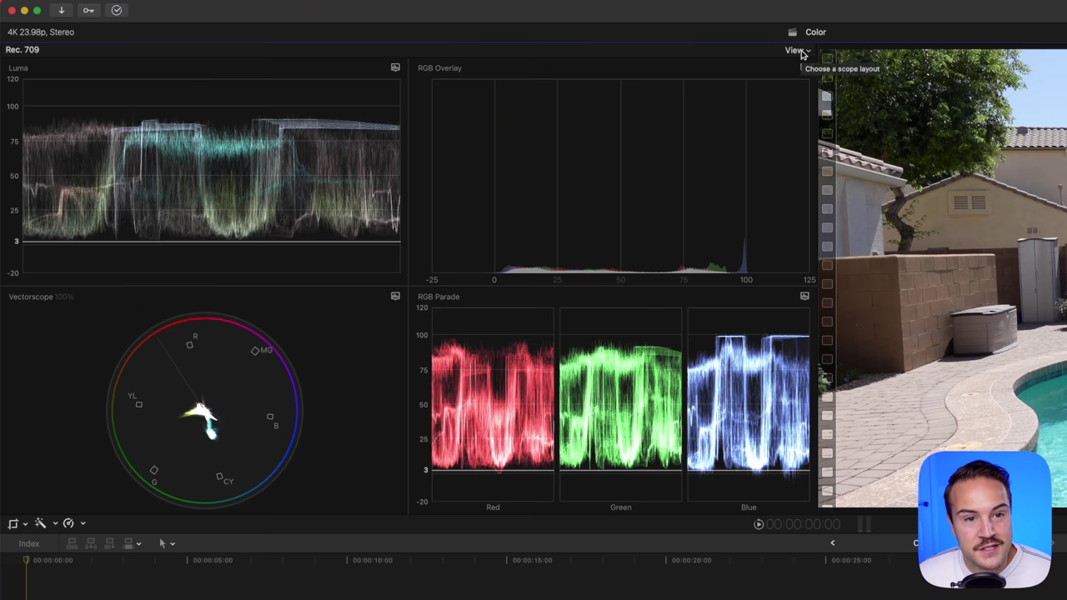
{"action": "left_click", "coordinate": [800, 53]}
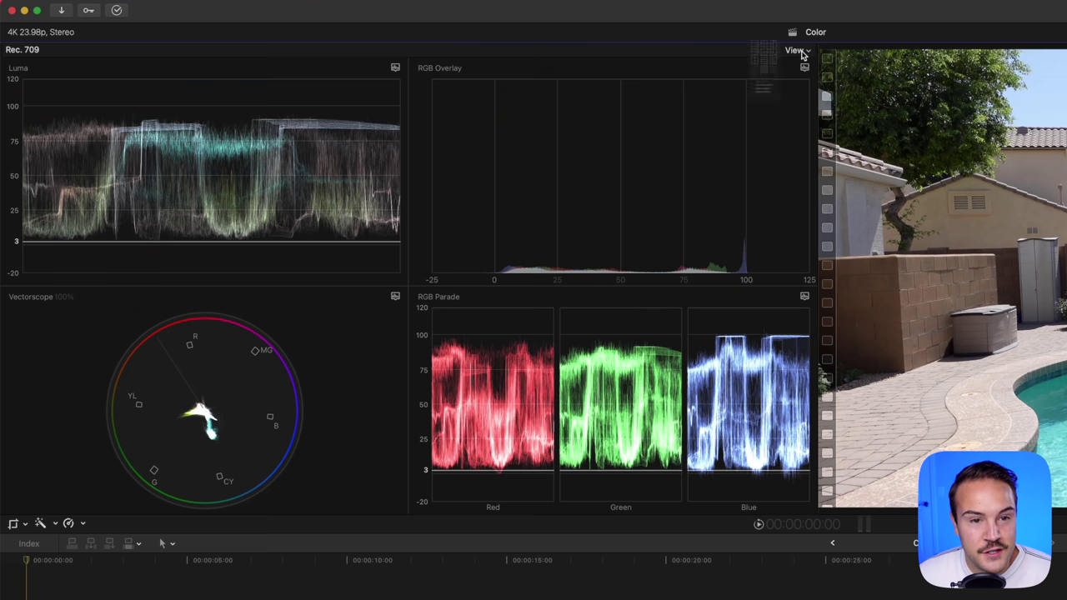
{"action": "left_click", "coordinate": [716, 31]}
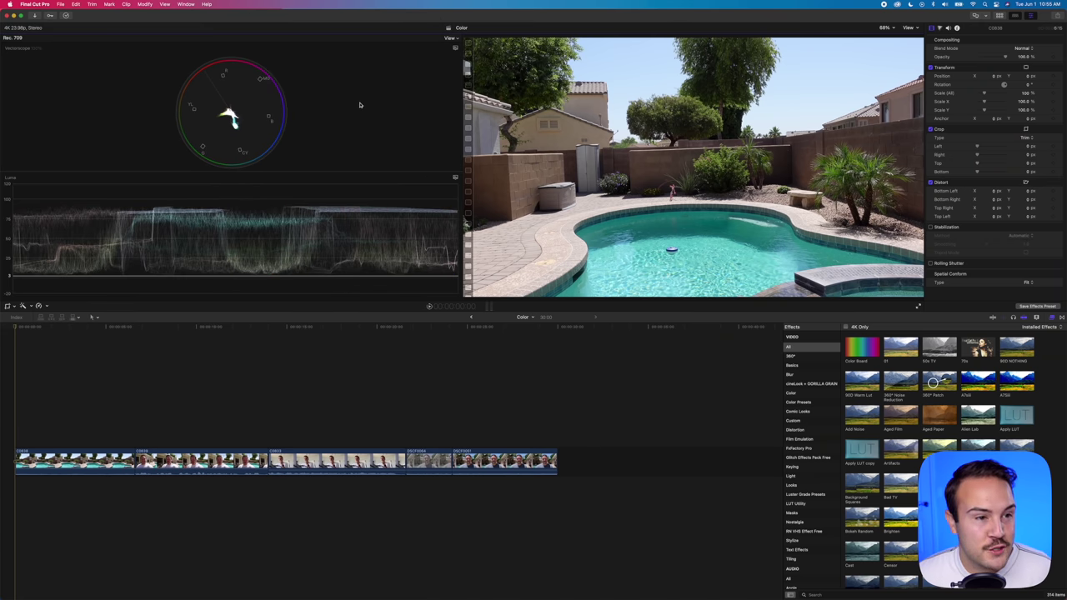
Save this layout as the 'Color Grading' workspace and apply it.
{"action": "left_click", "coordinate": [187, 4]}
{"action": "mouse_move", "coordinate": [210, 101]}
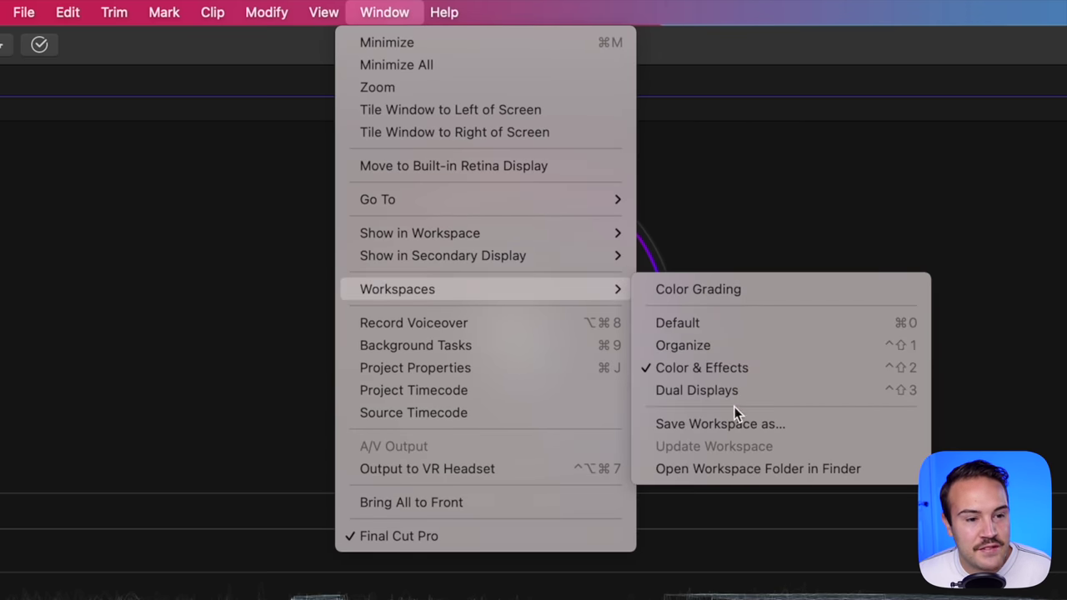
{"action": "left_click", "coordinate": [744, 424]}
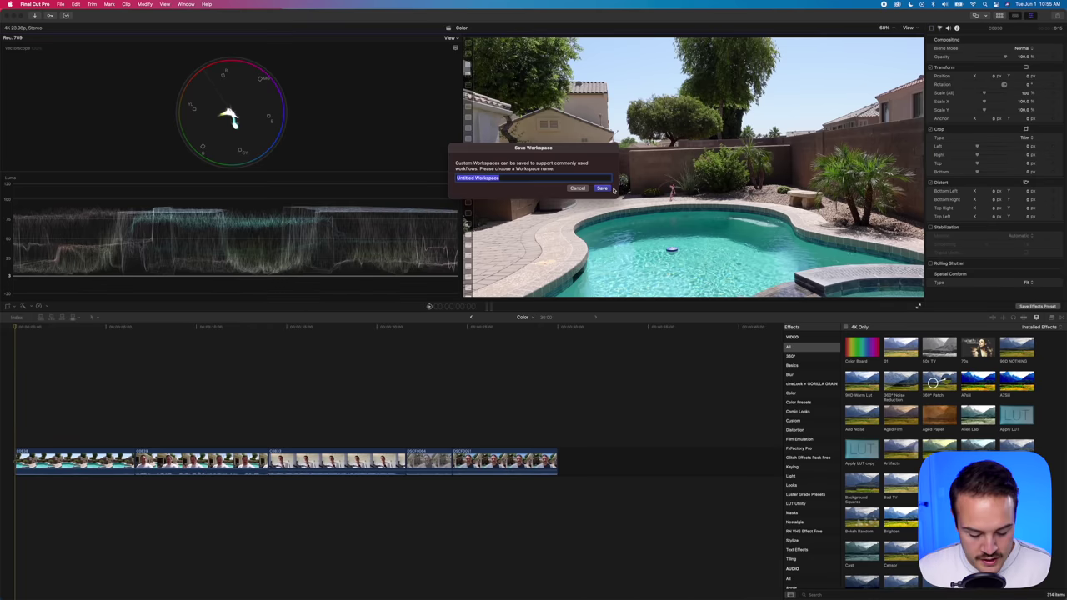
{"action": "type", "text": "Color"}
{"action": "type", "text": " Grading"}
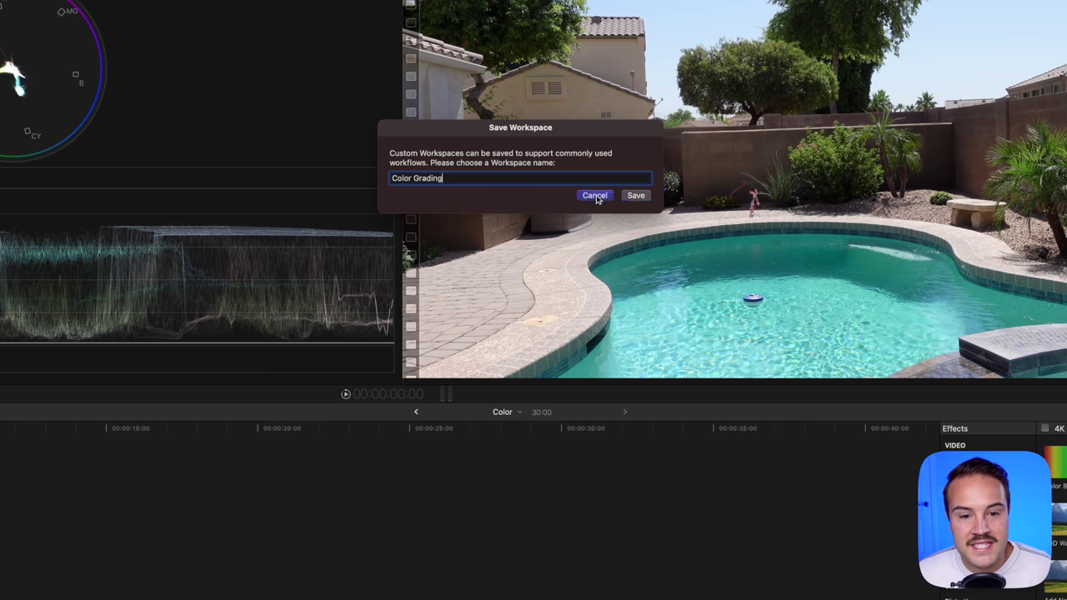
{"action": "left_click", "coordinate": [634, 196]}
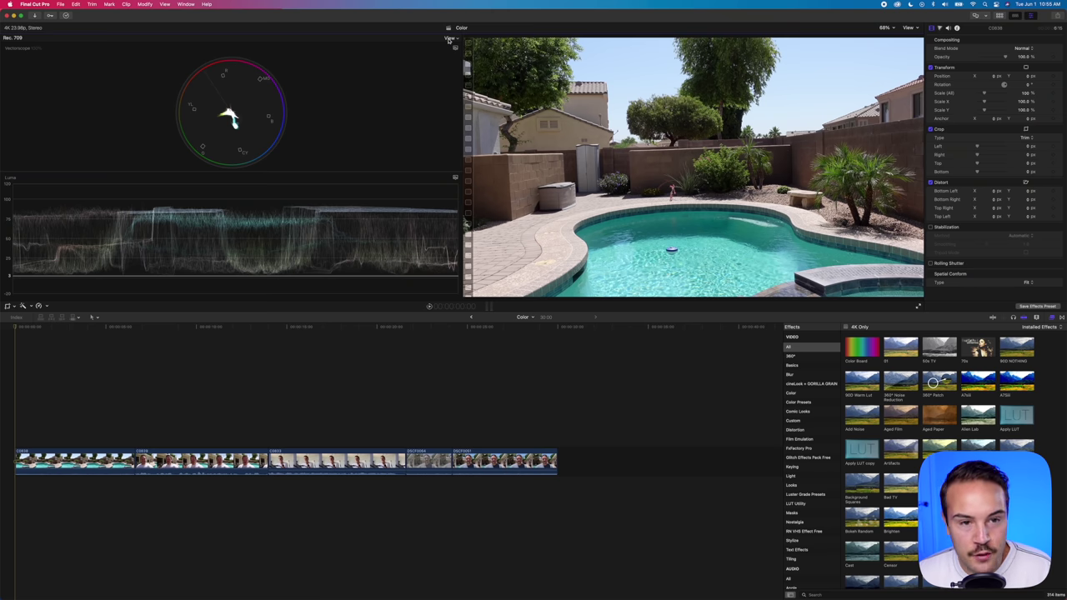
{"action": "left_click", "coordinate": [186, 5]}
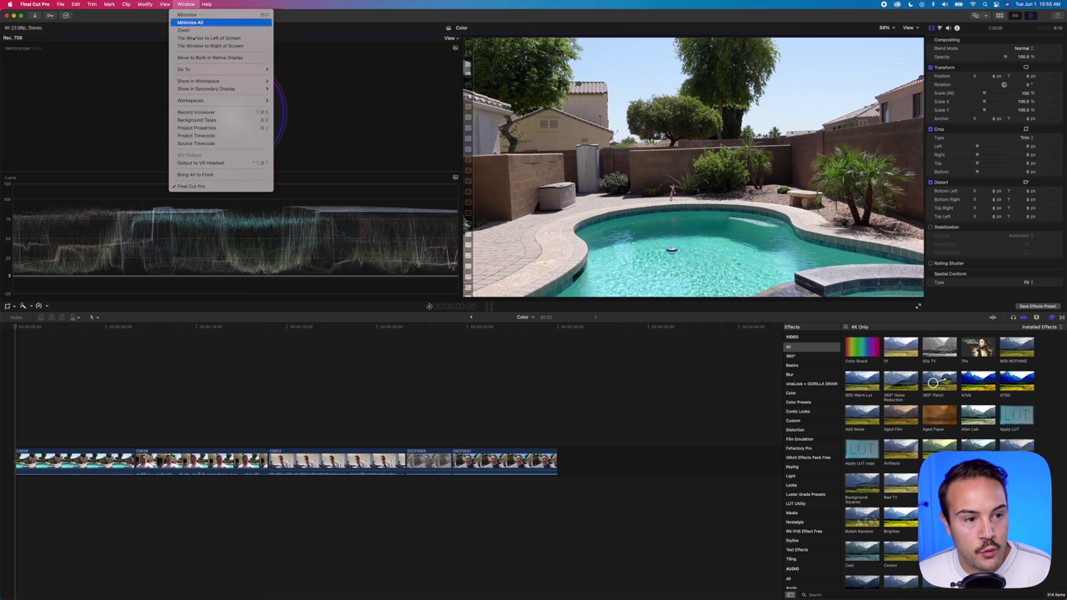
{"action": "left_click", "coordinate": [298, 100]}
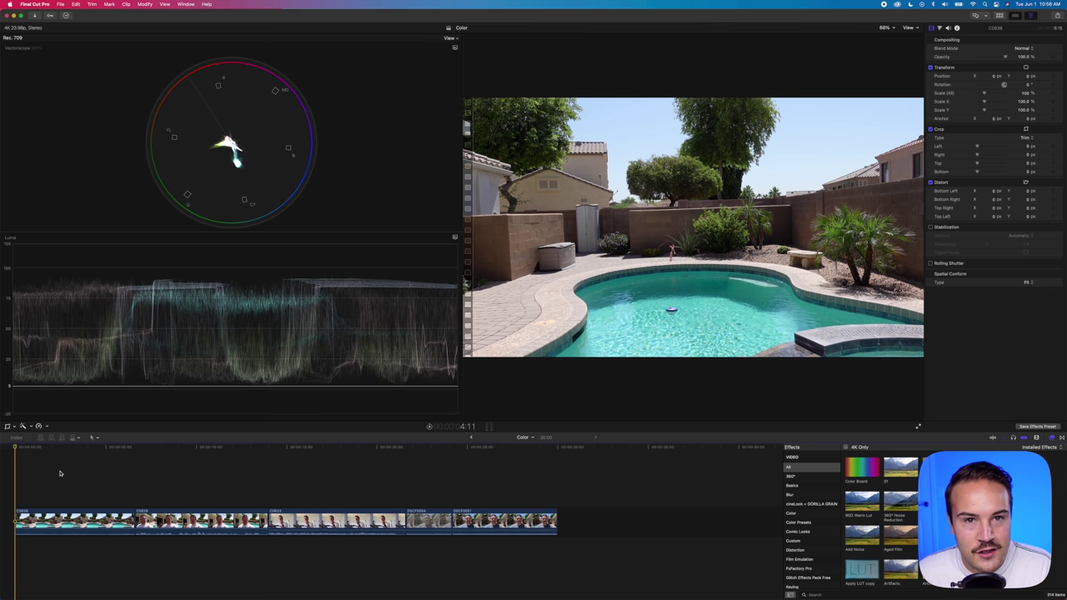
Scrub the playhead through the pool and selfie clips, then select the first clip, the pool shot.
{"action": "left_click", "coordinate": [431, 444]}
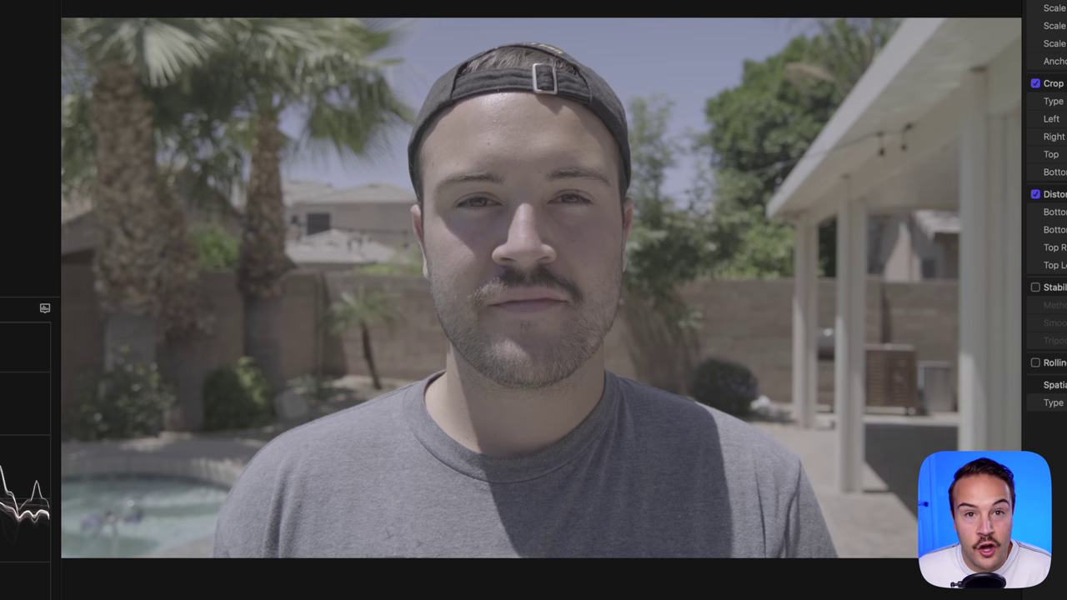
{"action": "left_click", "coordinate": [13, 451]}
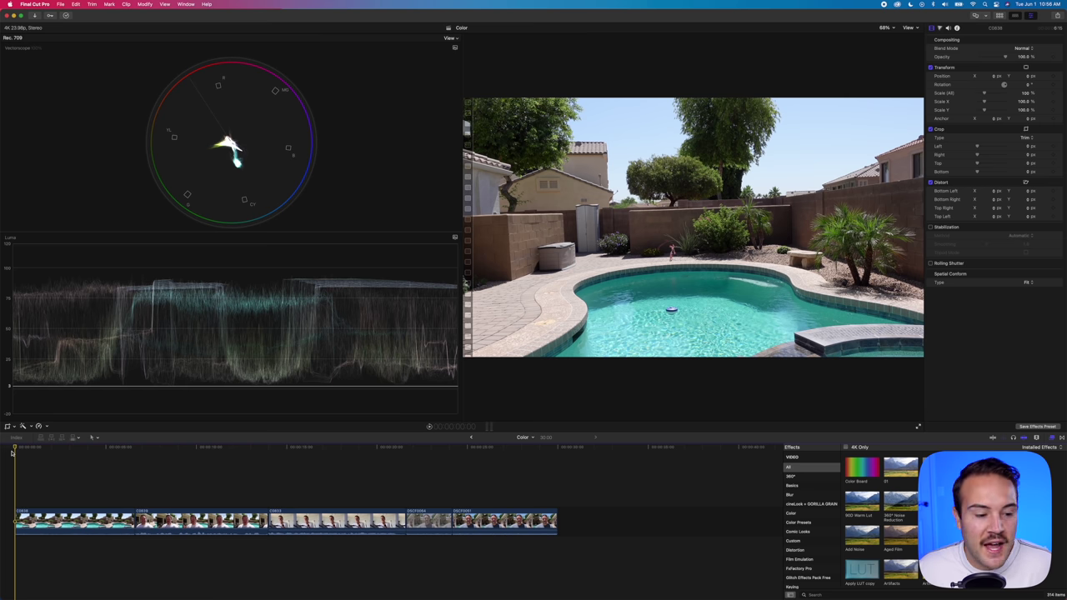
{"action": "mouse_move", "coordinate": [21, 450]}
{"action": "left_mouse_down"}
{"action": "mouse_move", "coordinate": [67, 447]}
{"action": "mouse_move", "coordinate": [37, 451]}
{"action": "left_mouse_up"}
{"action": "left_click", "coordinate": [19, 451]}
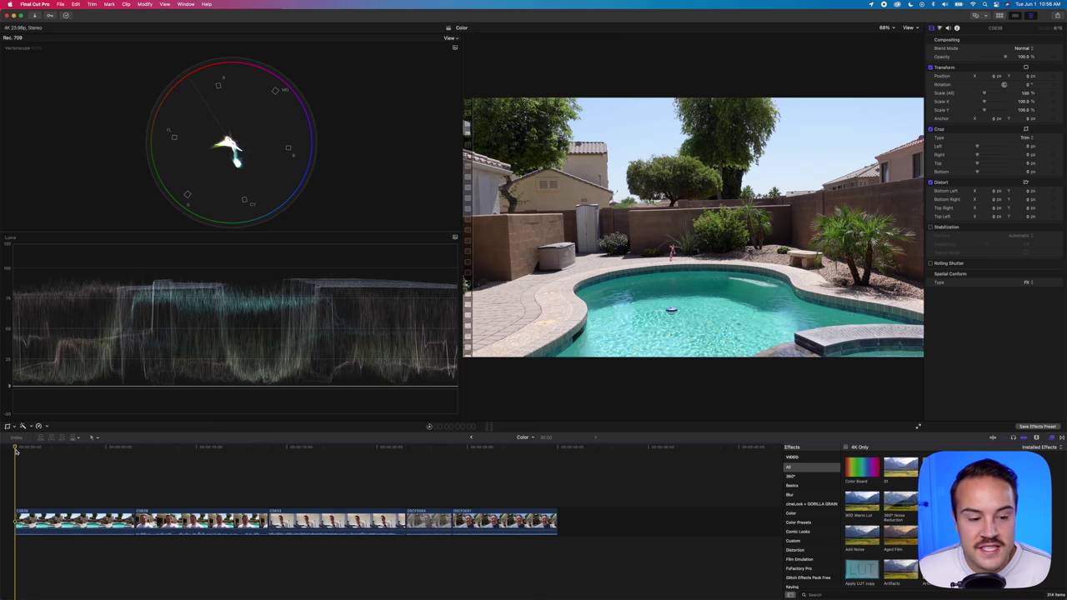
{"action": "left_click_drag", "start_coordinate": [98, 451], "coordinate": [27, 459]}
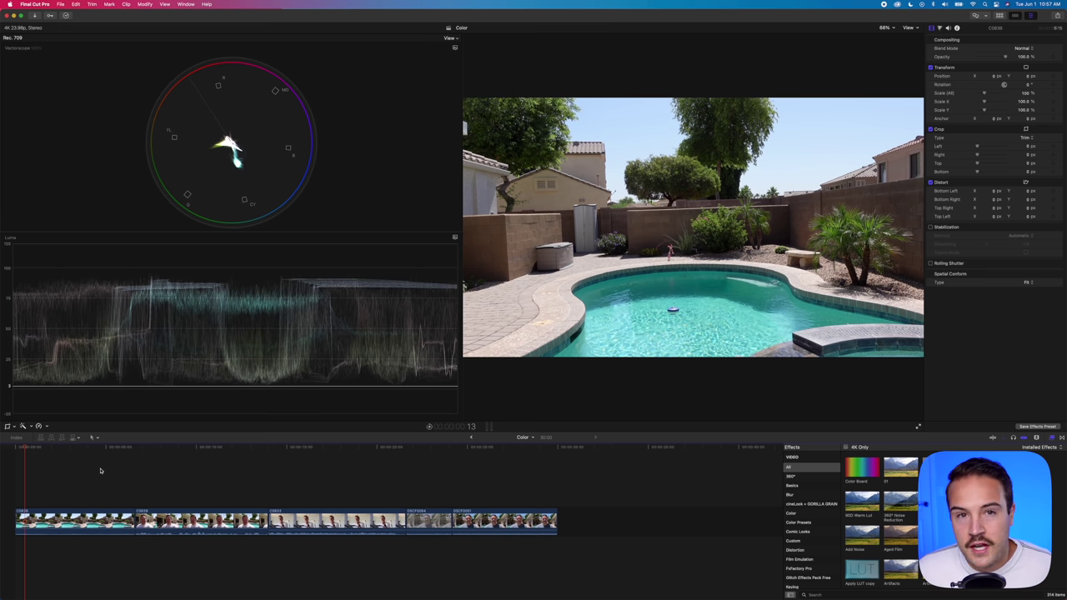
{"action": "left_click", "coordinate": [96, 521]}
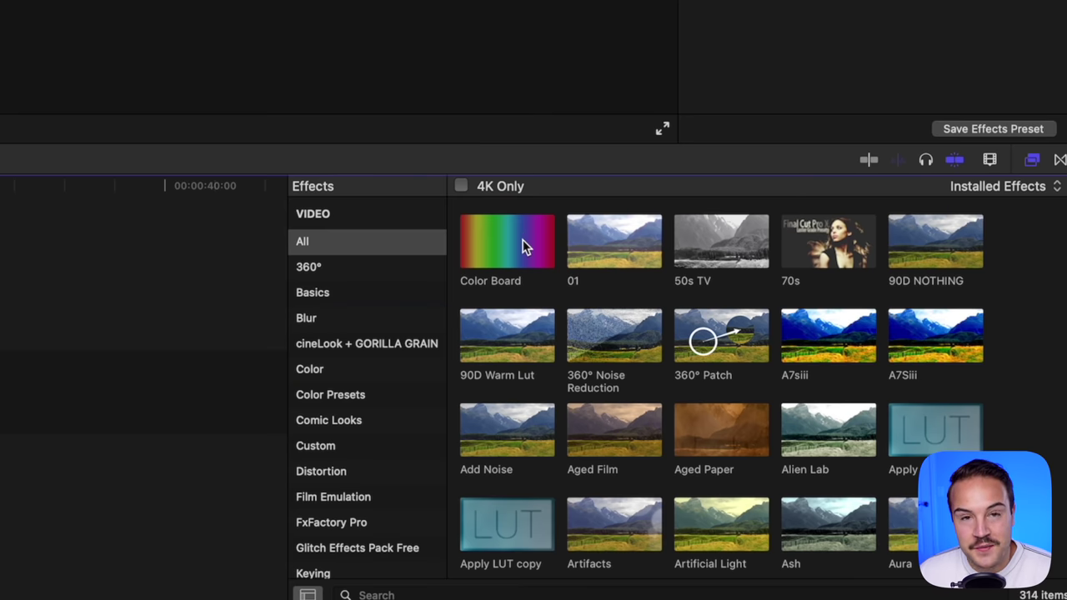
Apply the Color Board effect to the pool clip and display its colour wheels in the Color inspector.
{"action": "left_click_drag", "start_coordinate": [525, 246], "coordinate": [75, 522]}
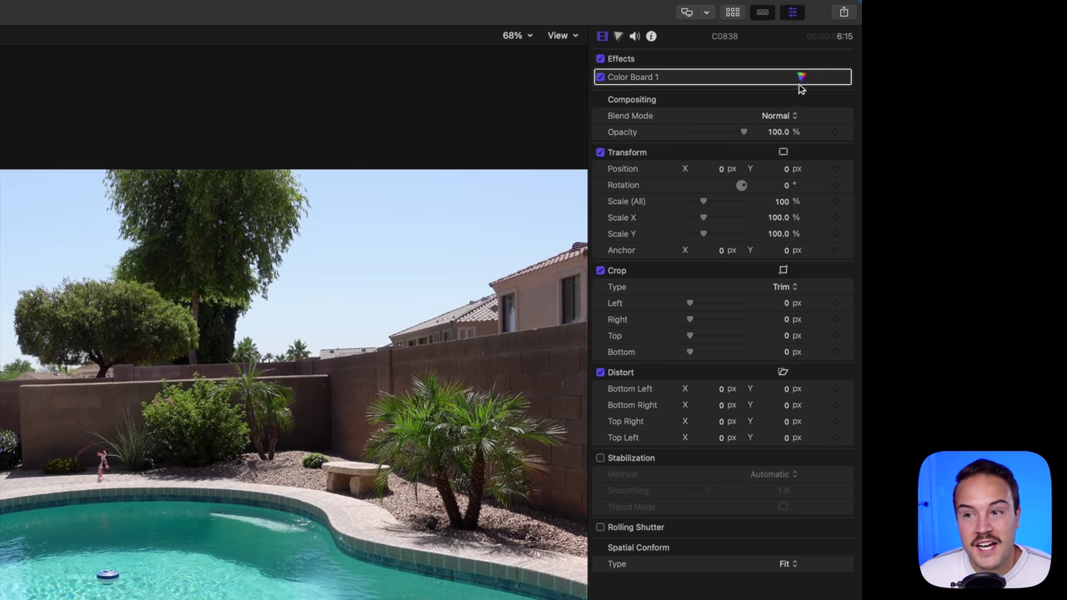
{"action": "left_click", "coordinate": [801, 79]}
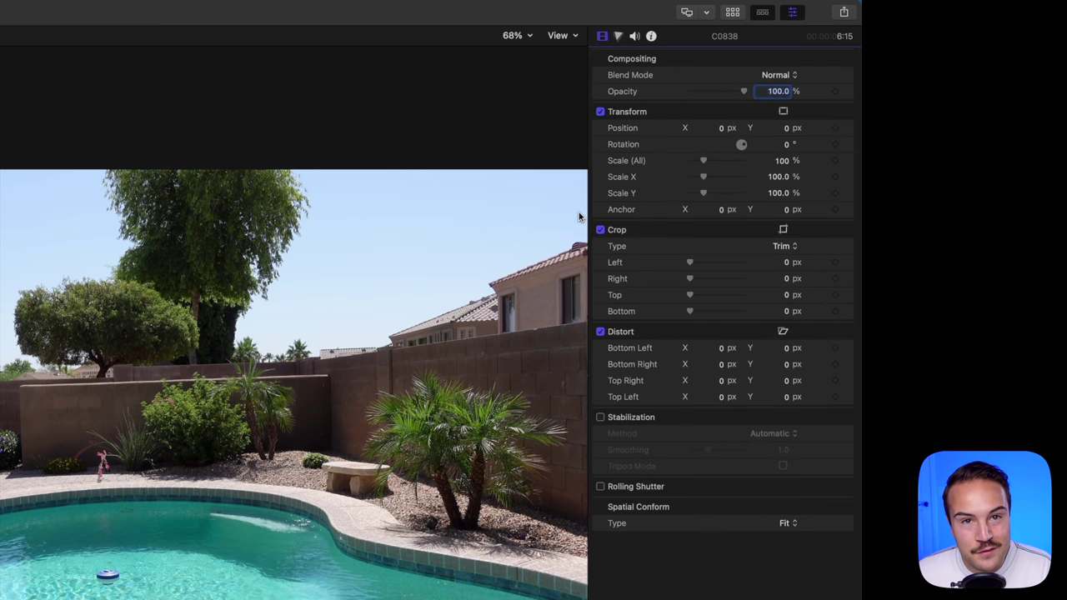
{"action": "left_click", "coordinate": [619, 38]}
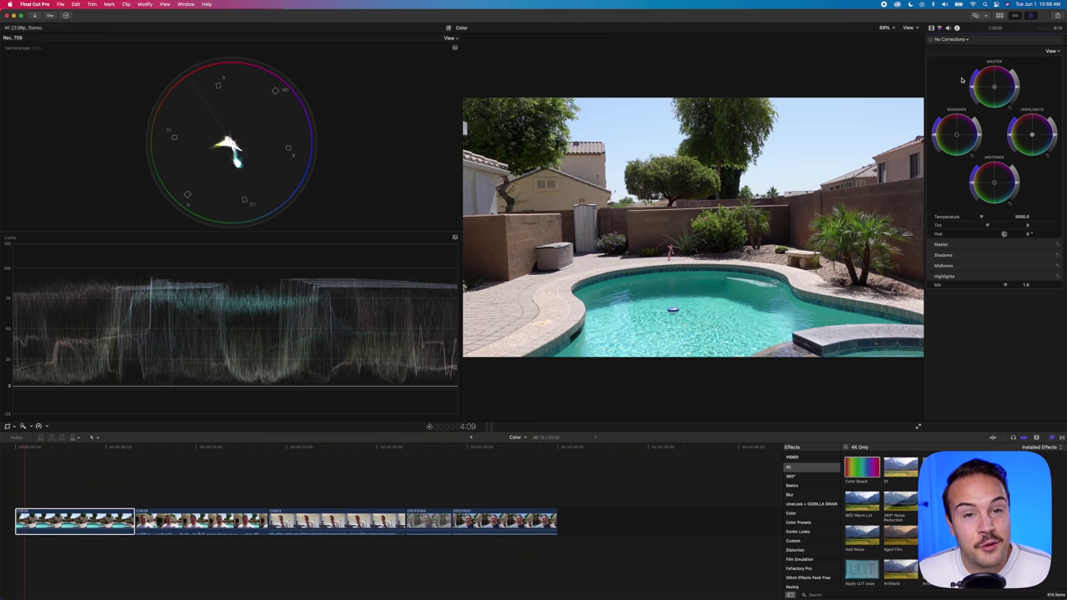
{"action": "left_click", "coordinate": [48, 4]}
{"action": "left_click", "coordinate": [41, 27]}
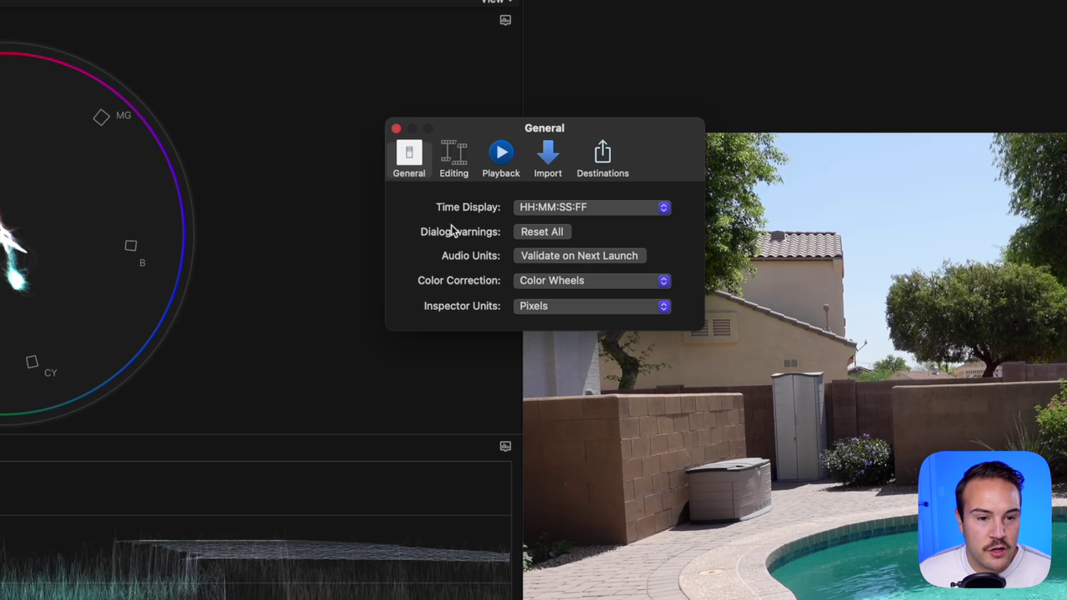
{"action": "left_click", "coordinate": [572, 284]}
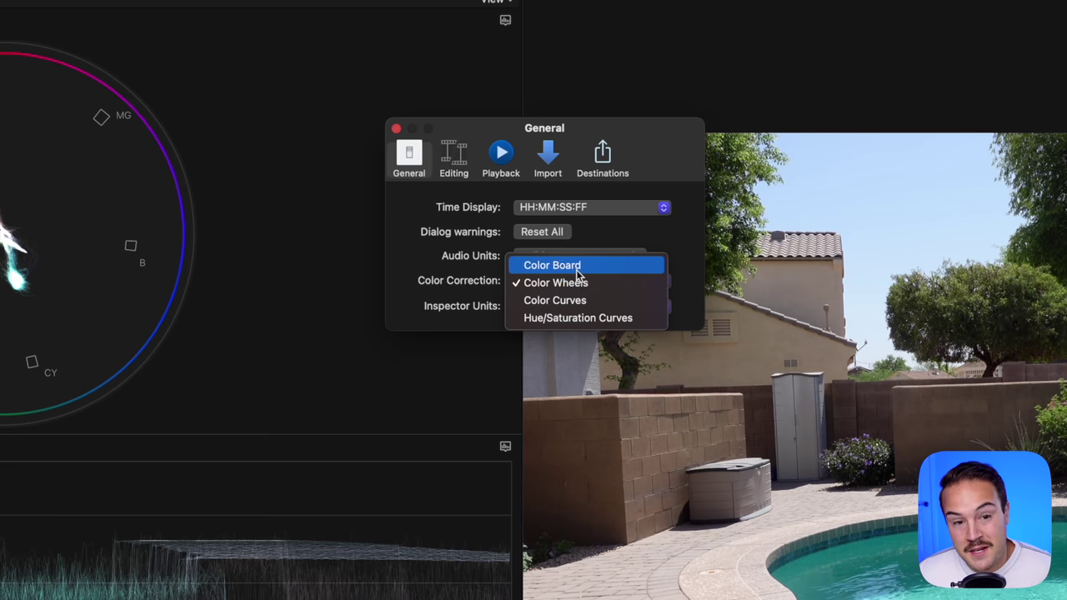
{"action": "left_click", "coordinate": [574, 267]}
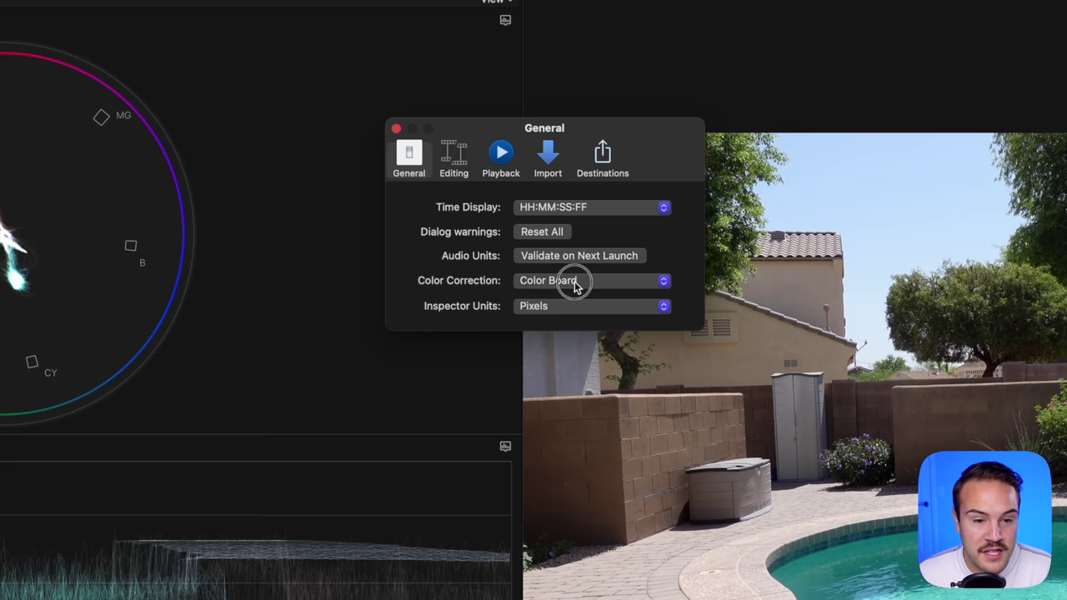
{"action": "left_click", "coordinate": [575, 281]}
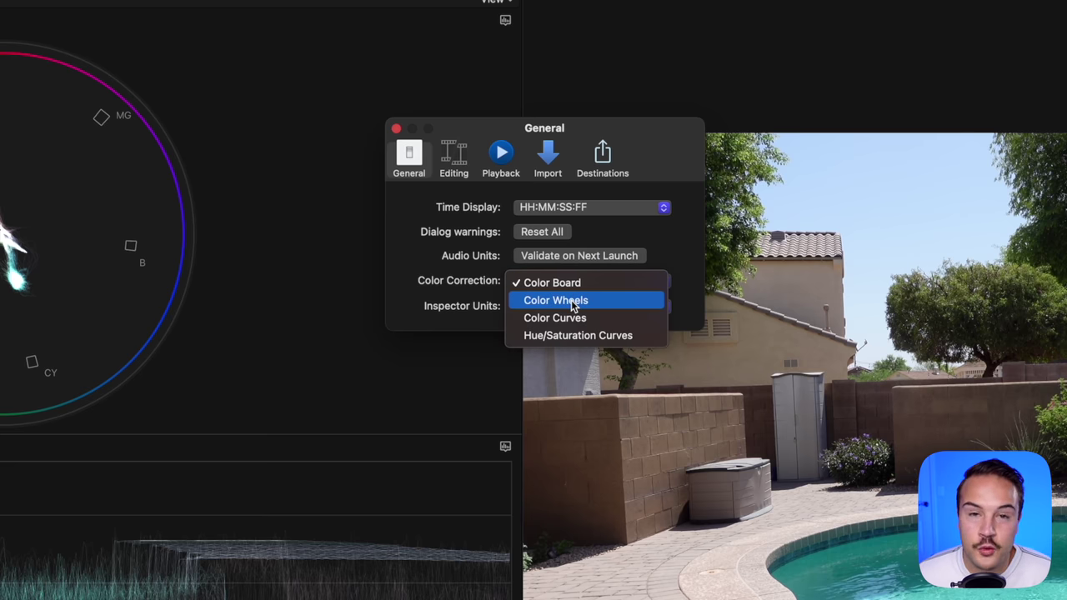
{"action": "left_click", "coordinate": [573, 305]}
{"action": "left_click", "coordinate": [396, 128]}
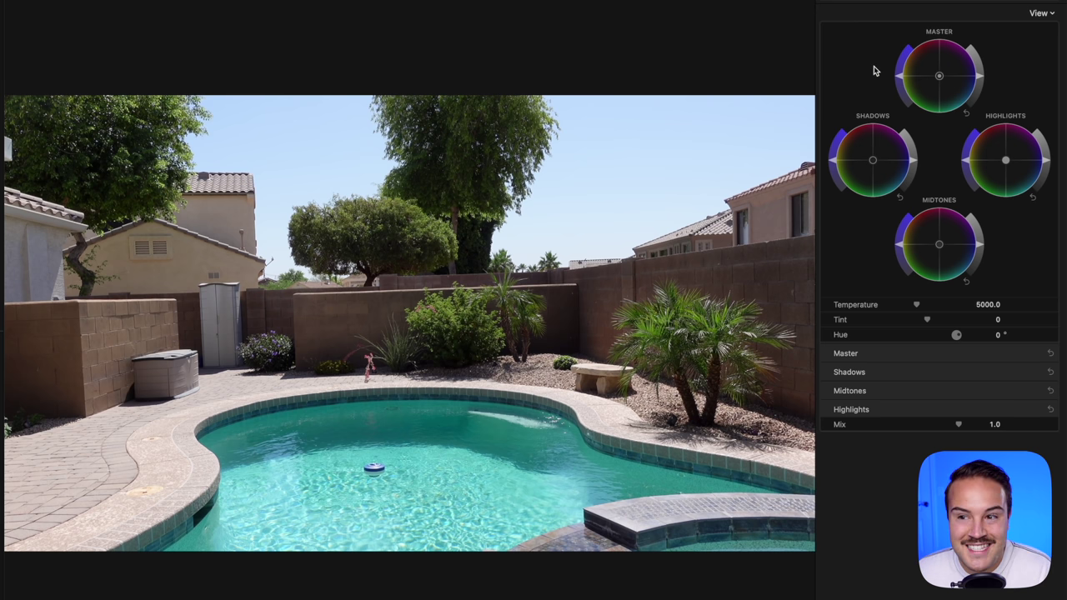
{"action": "left_click", "coordinate": [899, 74]}
{"action": "left_click_drag", "start_coordinate": [900, 75], "coordinate": [912, 41]}
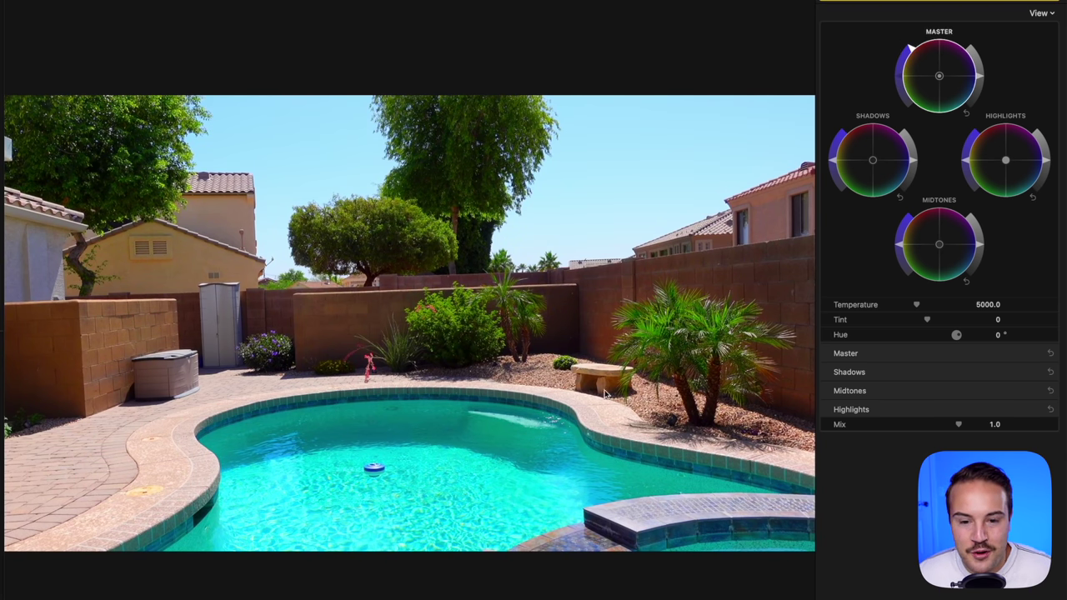
{"action": "left_click_drag", "start_coordinate": [909, 52], "coordinate": [908, 115]}
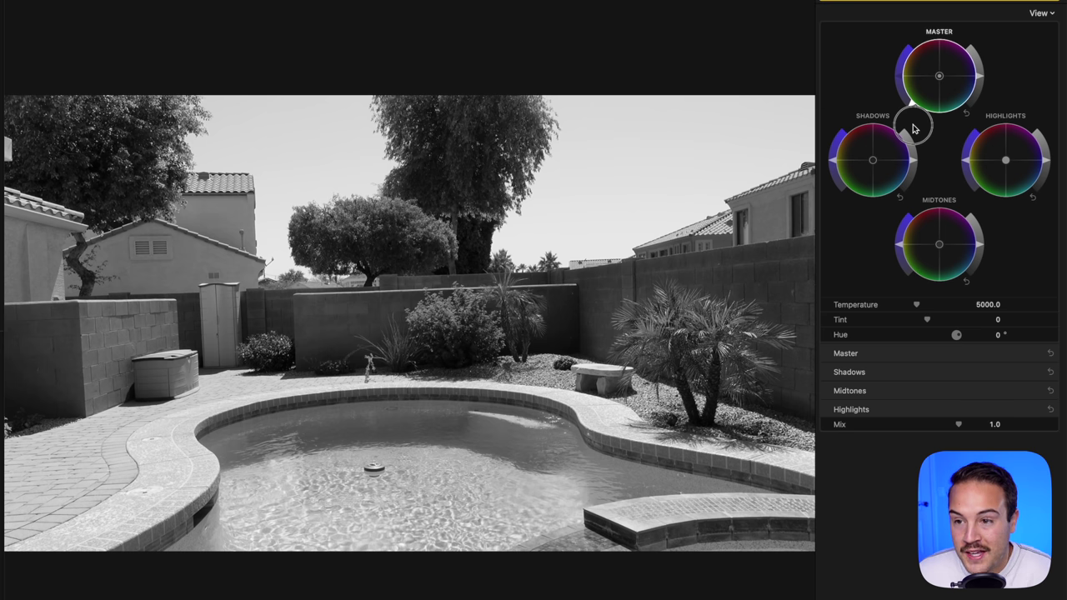
{"action": "left_click_drag", "start_coordinate": [911, 104], "coordinate": [906, 67]}
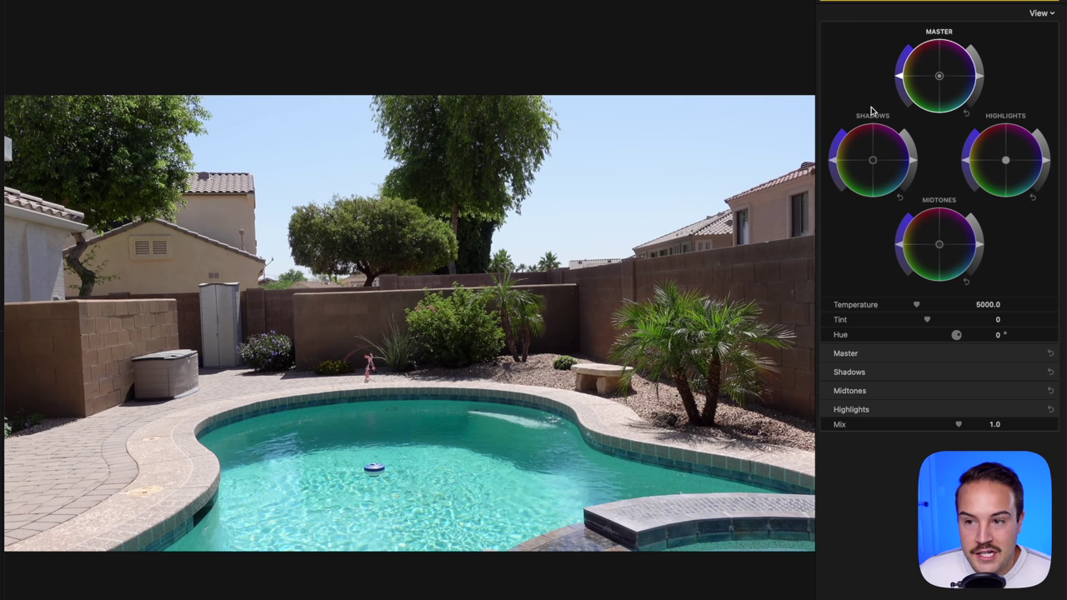
{"action": "left_click", "coordinate": [835, 162]}
{"action": "left_click_drag", "start_coordinate": [835, 163], "coordinate": [865, 215]}
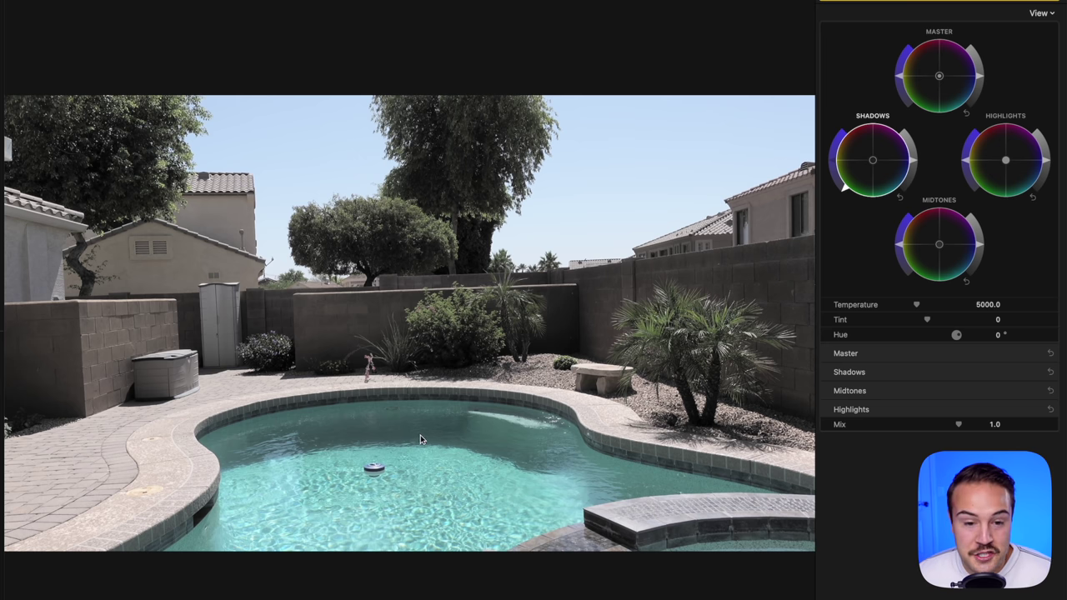
{"action": "key", "text": "super+z"}
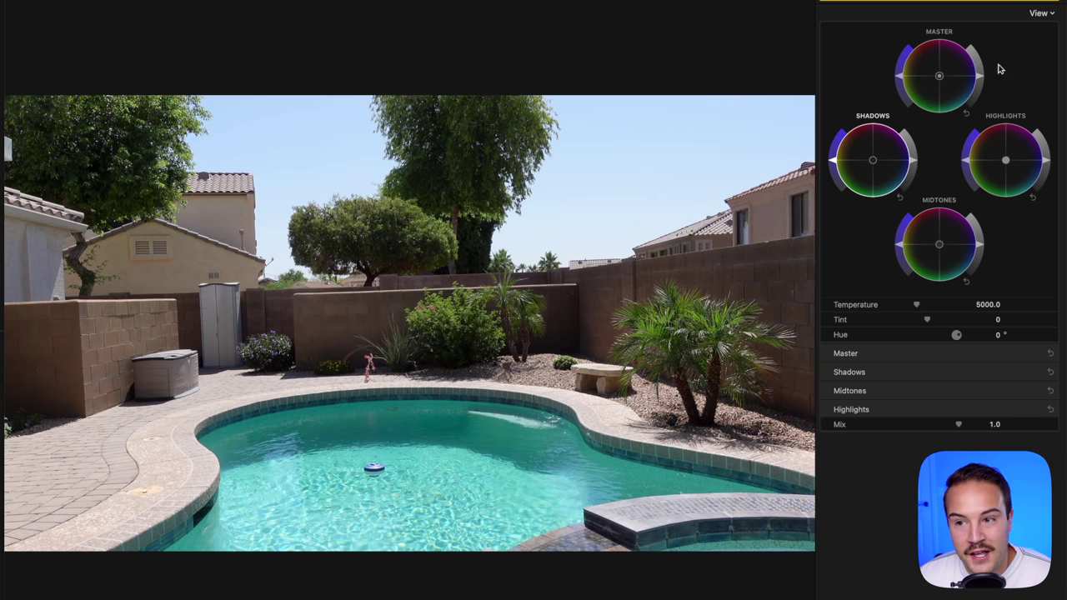
{"action": "left_click_drag", "start_coordinate": [983, 79], "coordinate": [979, 36]}
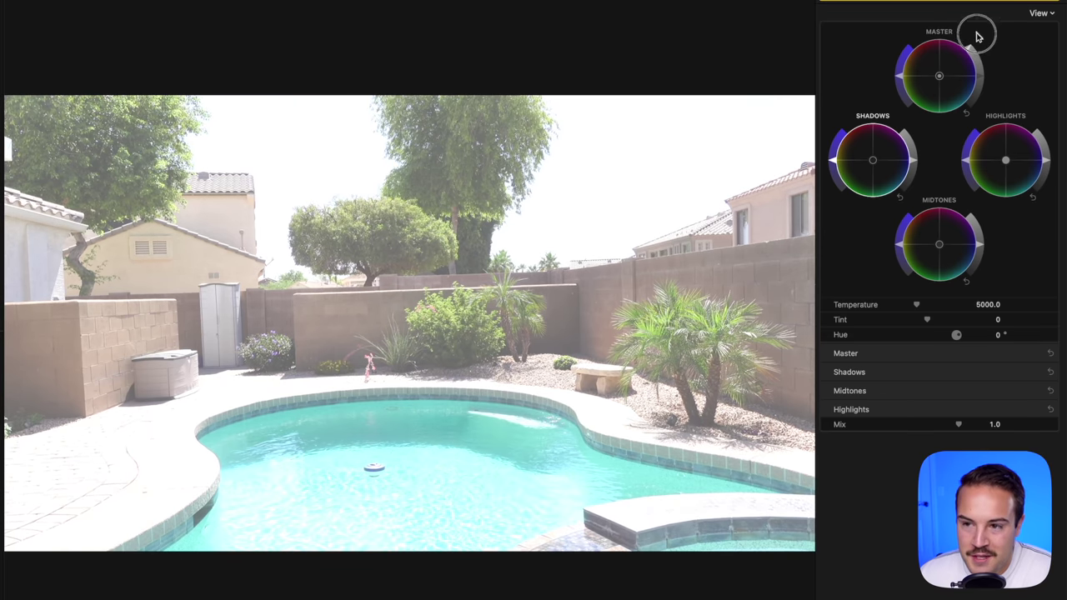
{"action": "left_click_drag", "start_coordinate": [977, 35], "coordinate": [961, 133]}
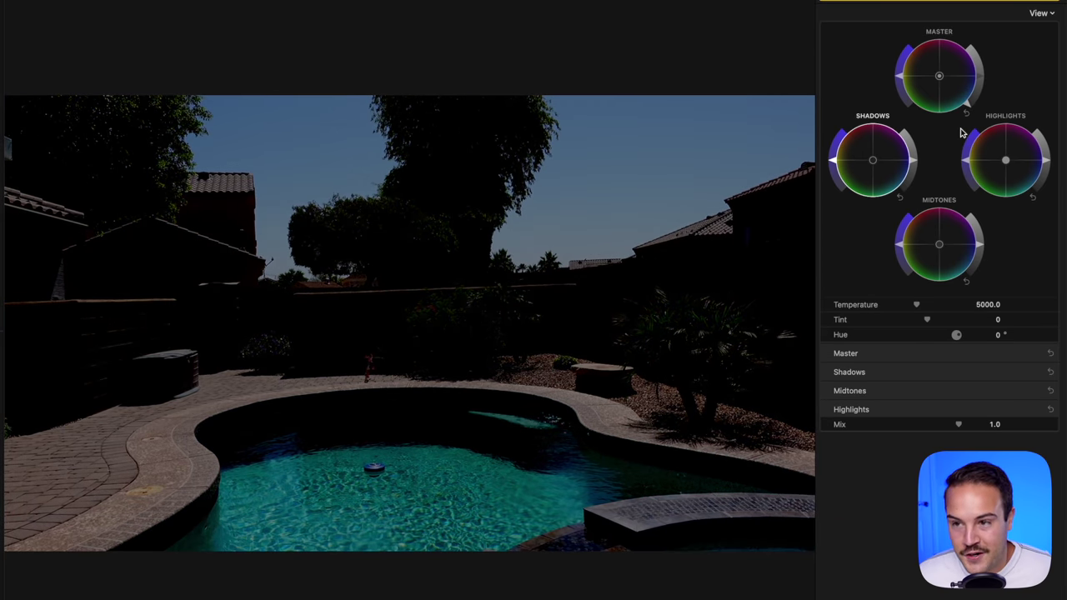
{"action": "left_click", "coordinate": [966, 112]}
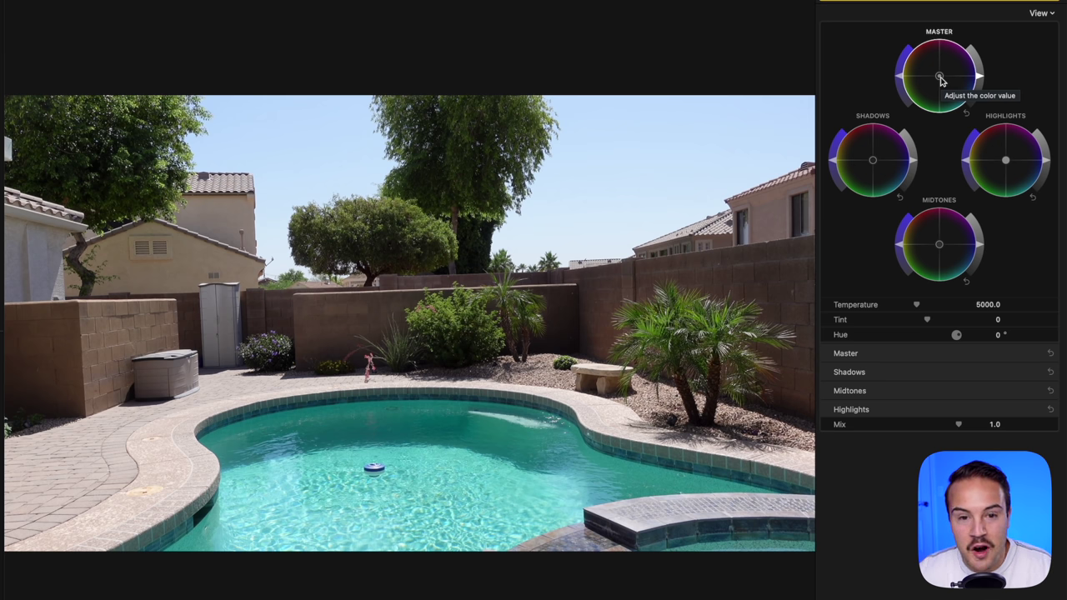
{"action": "left_click_drag", "start_coordinate": [941, 79], "coordinate": [988, 3]}
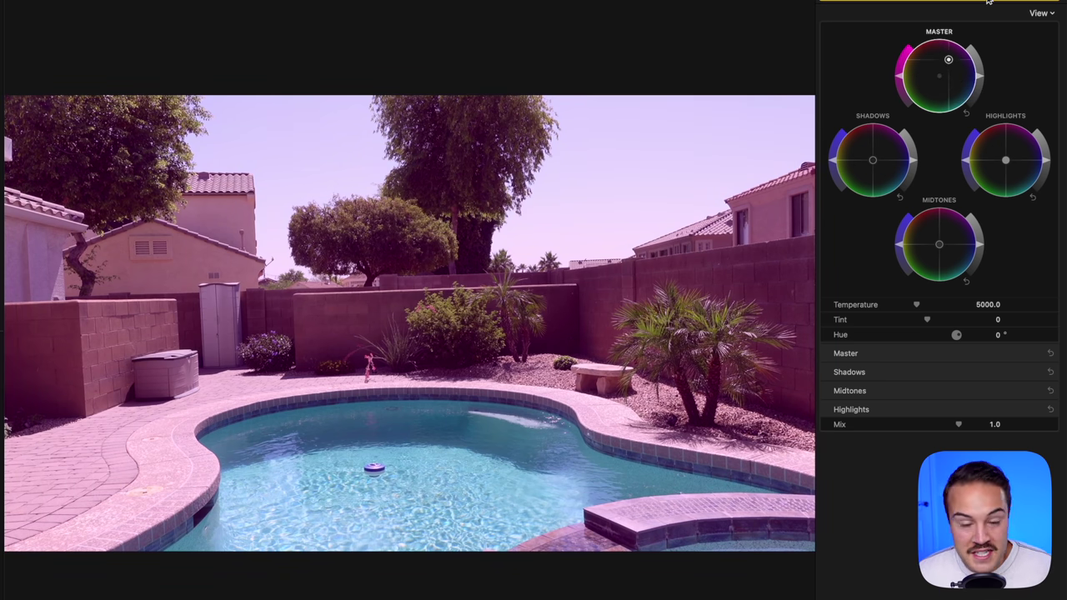
{"action": "left_click_drag", "start_coordinate": [987, 2], "coordinate": [939, 25]}
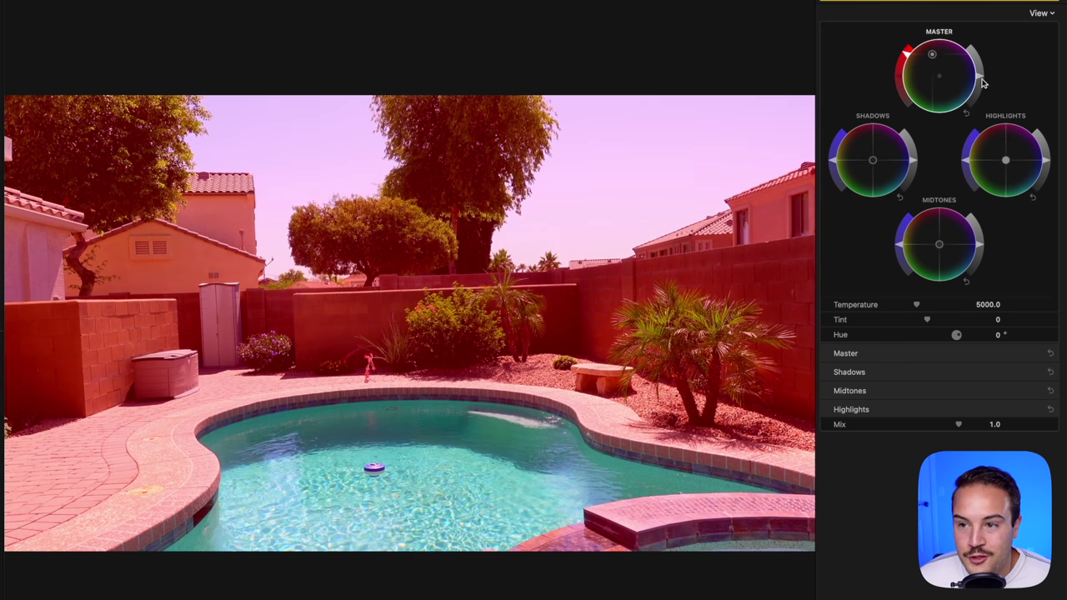
{"action": "left_click_drag", "start_coordinate": [982, 74], "coordinate": [981, 56]}
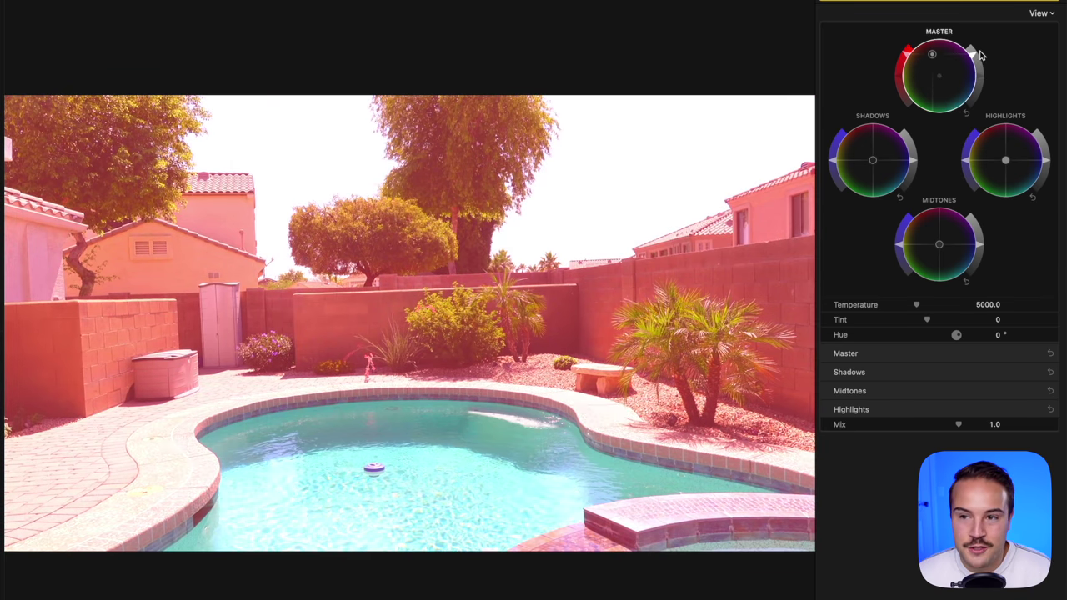
{"action": "left_click", "coordinate": [968, 118]}
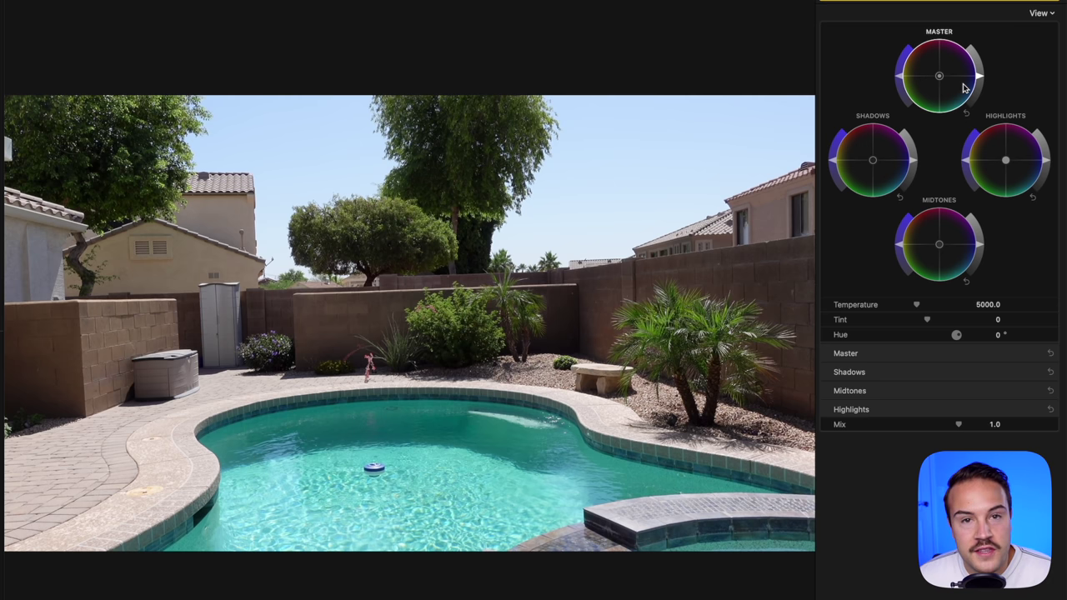
{"action": "left_click_drag", "start_coordinate": [905, 80], "coordinate": [979, 52]}
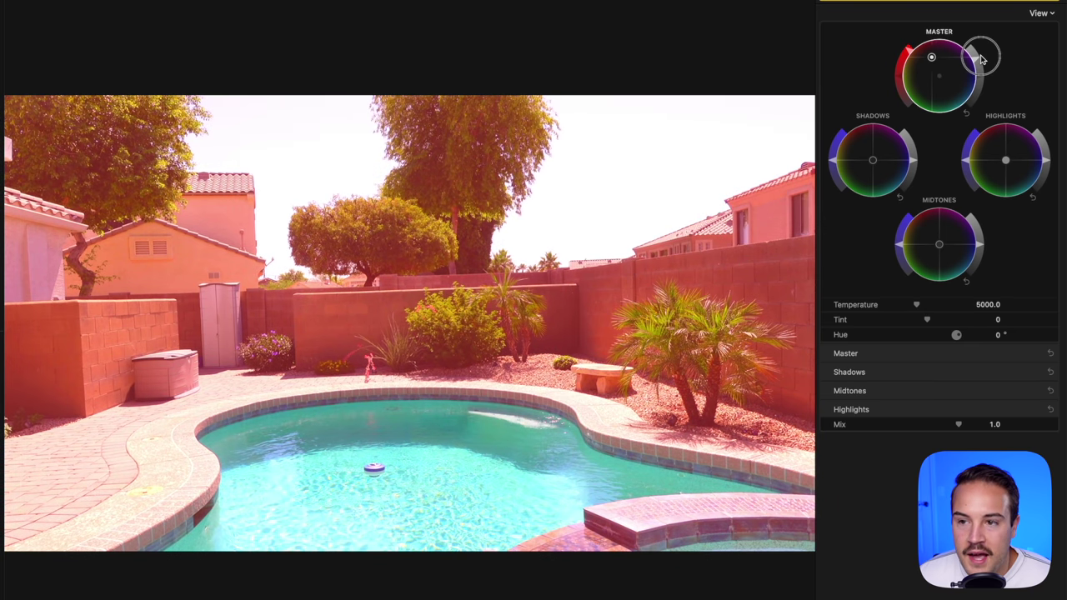
{"action": "double_click", "coordinate": [933, 59]}
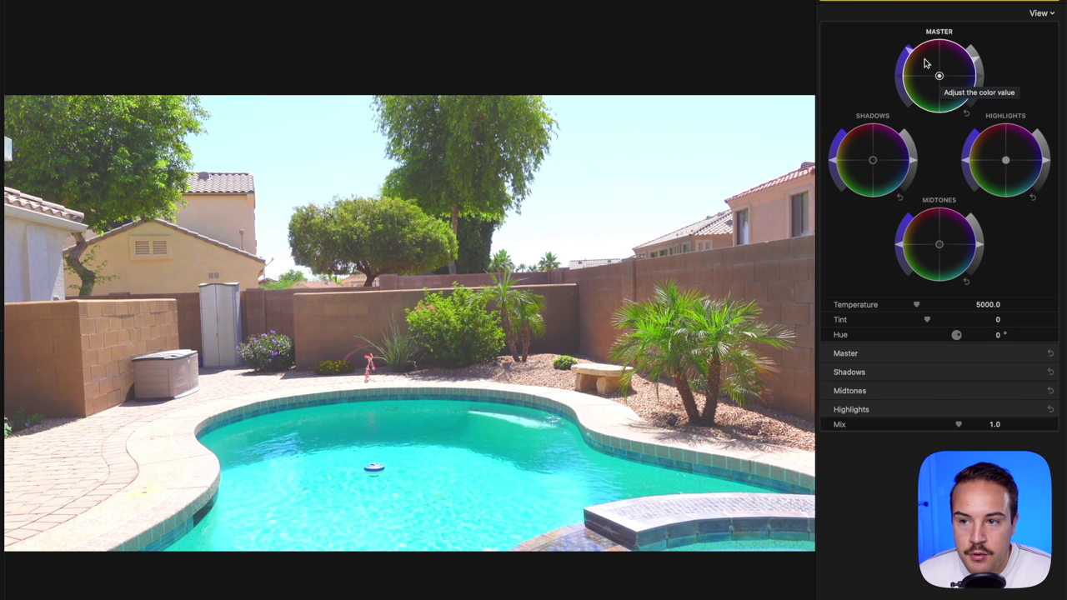
{"action": "double_click", "coordinate": [907, 56]}
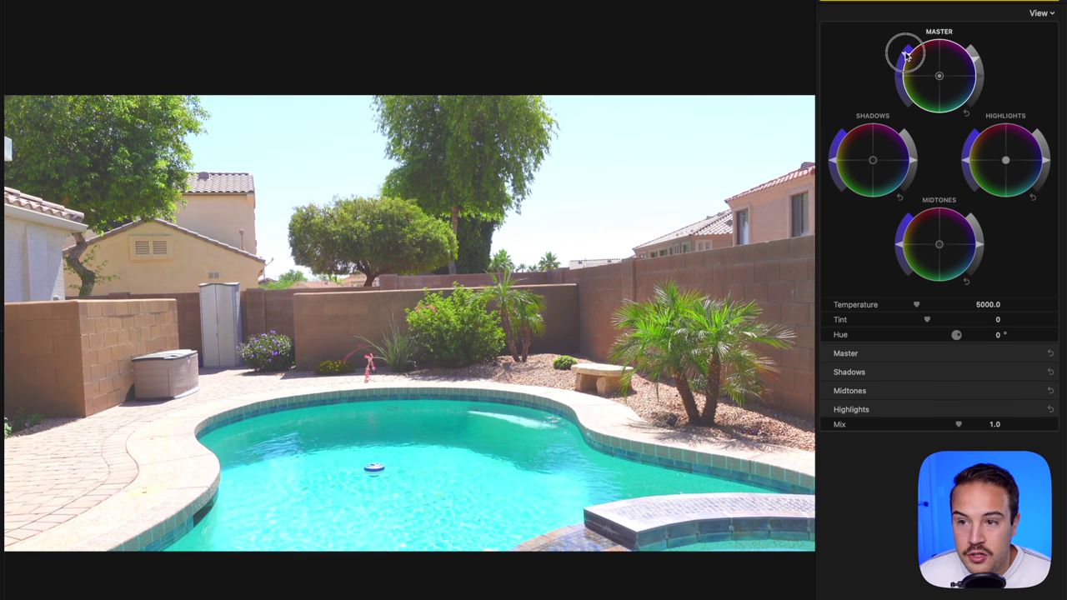
{"action": "double_click", "coordinate": [979, 63]}
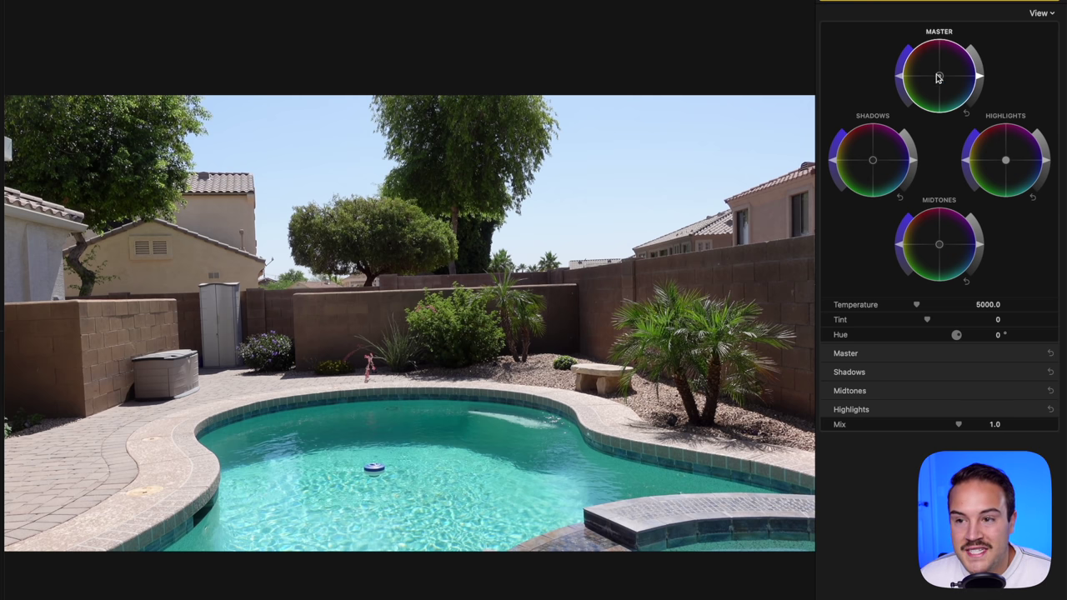
{"action": "left_click", "coordinate": [837, 159]}
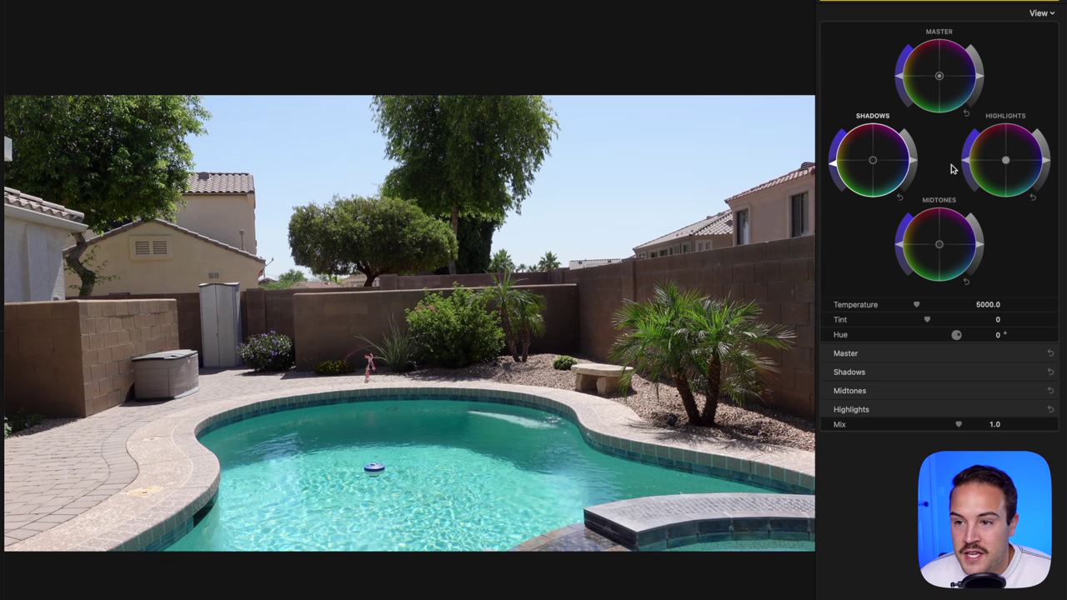
{"action": "left_click_drag", "start_coordinate": [1013, 156], "coordinate": [1014, 156]}
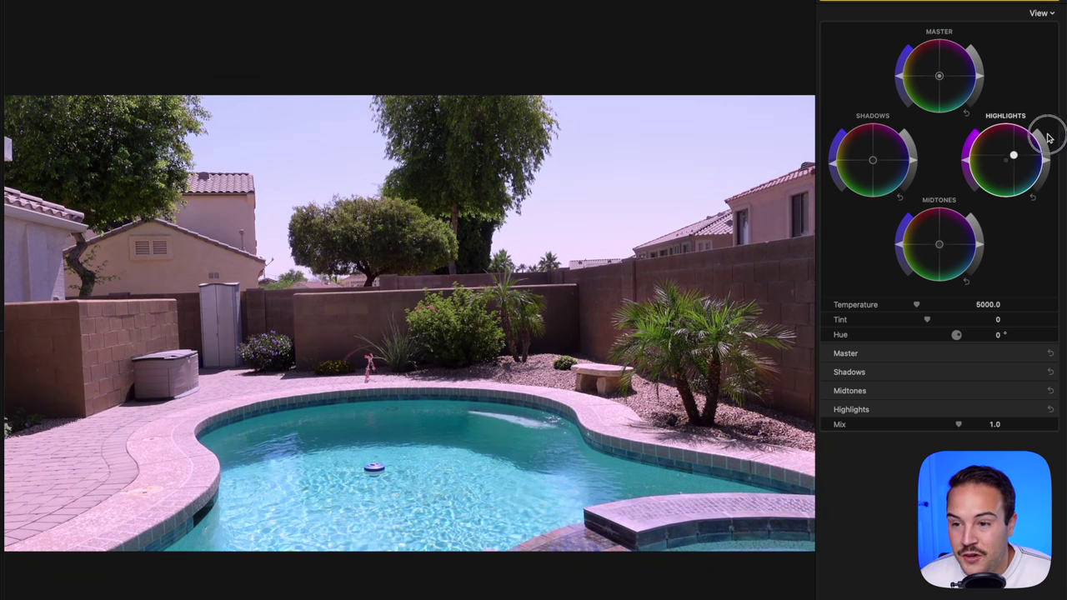
{"action": "left_click_drag", "start_coordinate": [942, 244], "coordinate": [905, 296]}
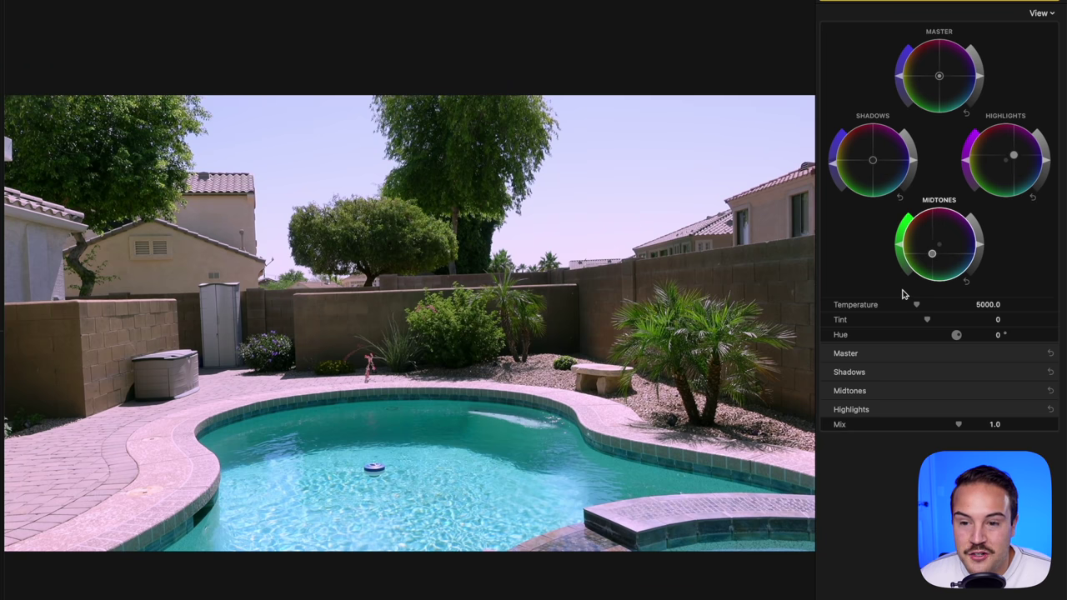
{"action": "left_click_drag", "start_coordinate": [875, 166], "coordinate": [896, 191]}
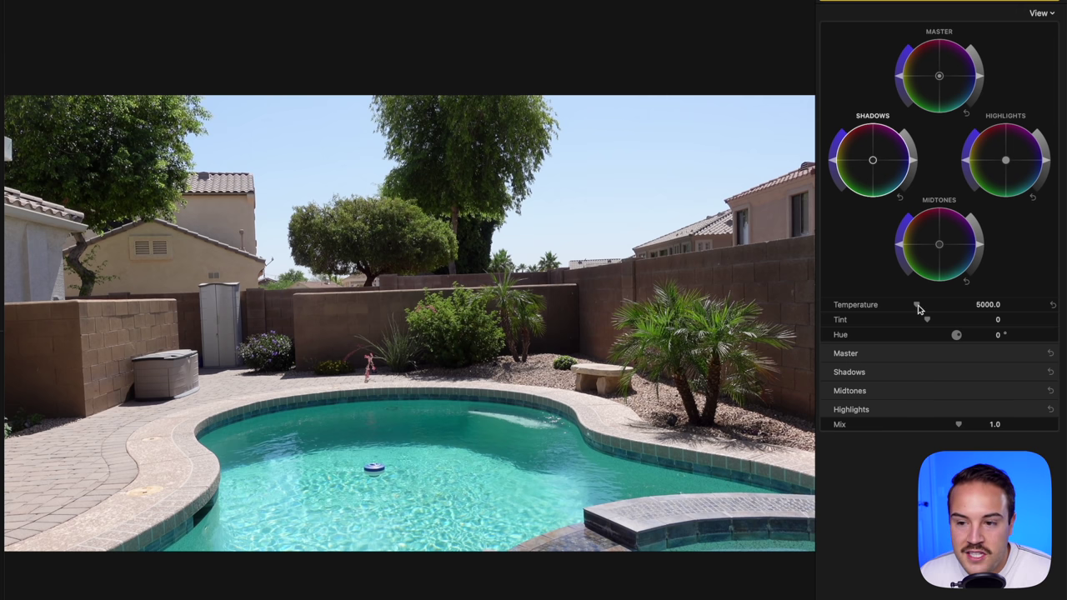
Warm the pool clip with a higher Temperature, try rotating Hue, then reset Hue to 0°.
{"action": "left_click_drag", "start_coordinate": [917, 304], "coordinate": [893, 310]}
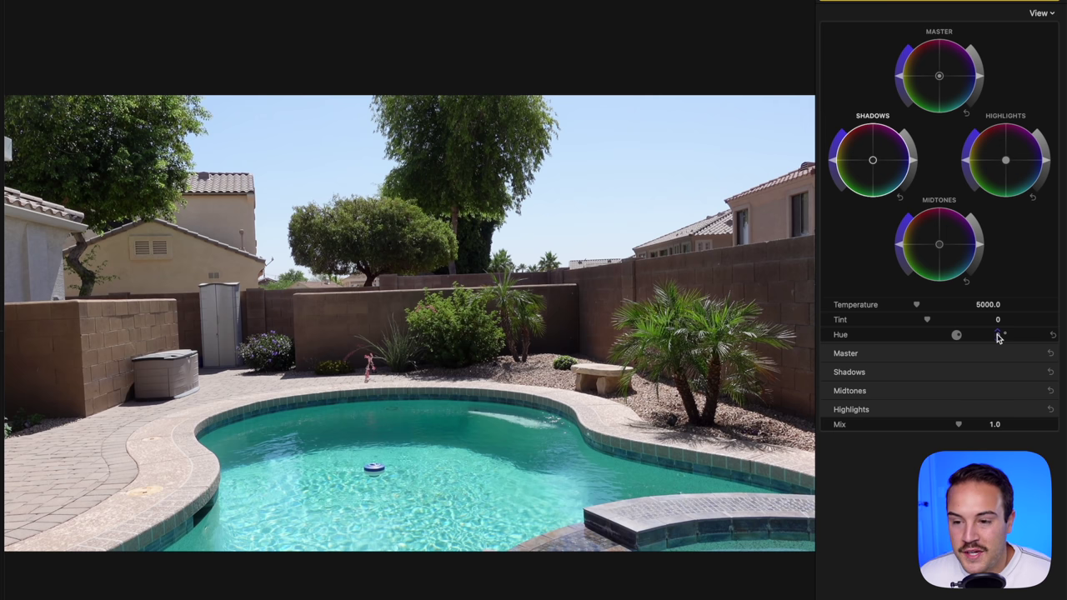
{"action": "left_click", "coordinate": [998, 335]}
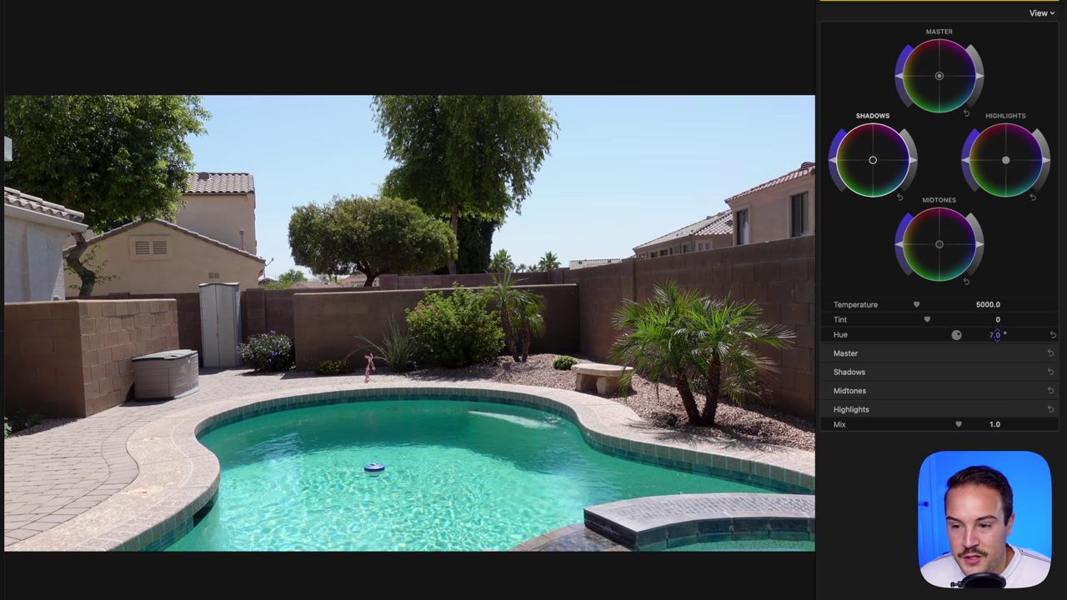
{"action": "left_click_drag", "start_coordinate": [998, 335], "coordinate": [1036, 335]}
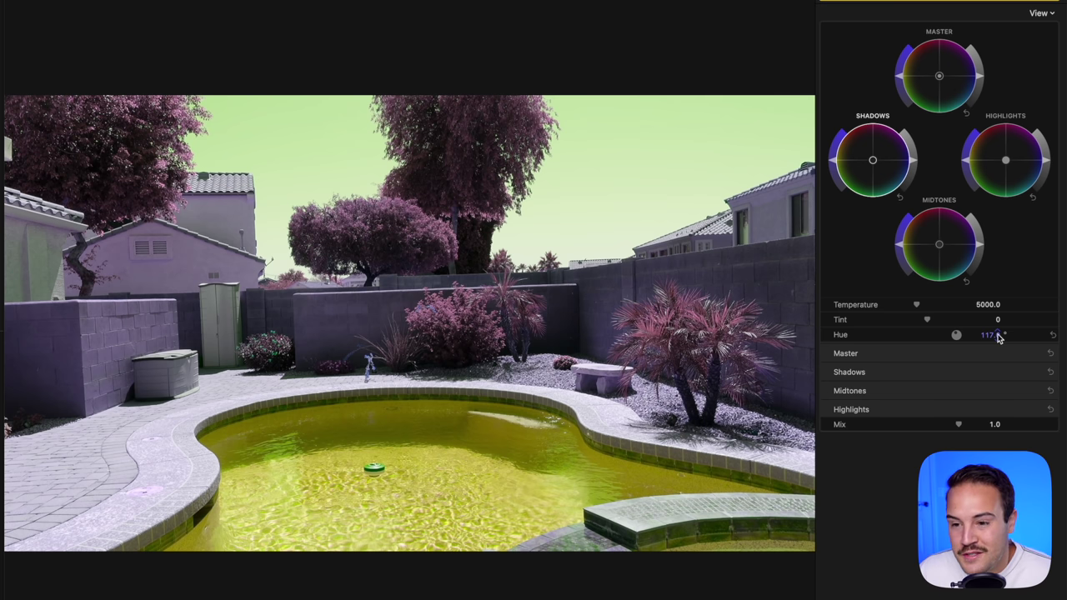
{"action": "left_click", "coordinate": [1052, 337]}
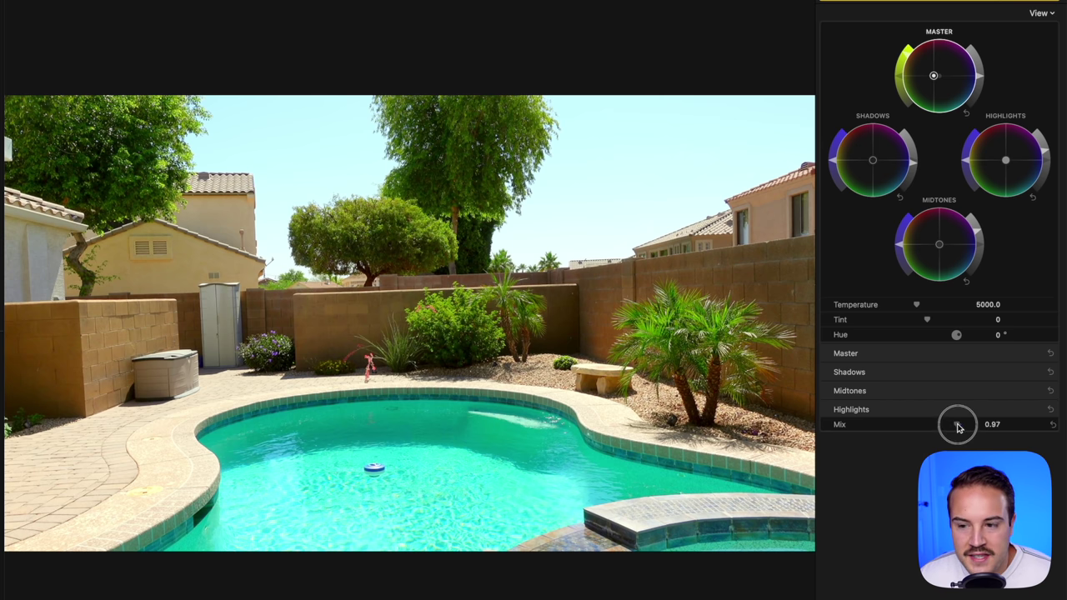
Lower the Mix slider to preview the grade fading, then restore it to 1.0.
{"action": "left_click_drag", "start_coordinate": [939, 424], "coordinate": [863, 430]}
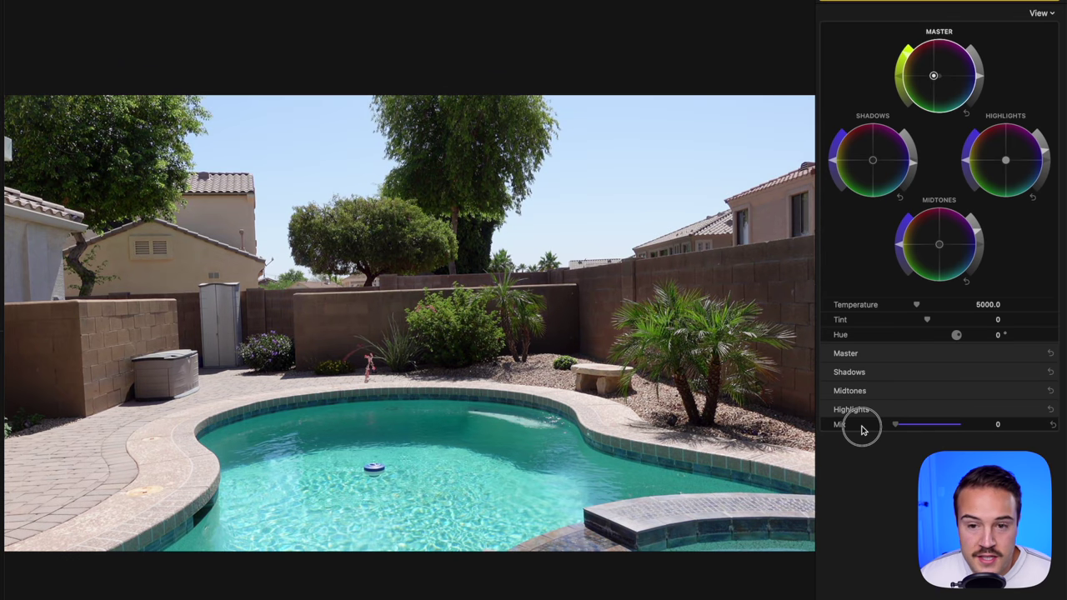
{"action": "key", "text": "super+z"}
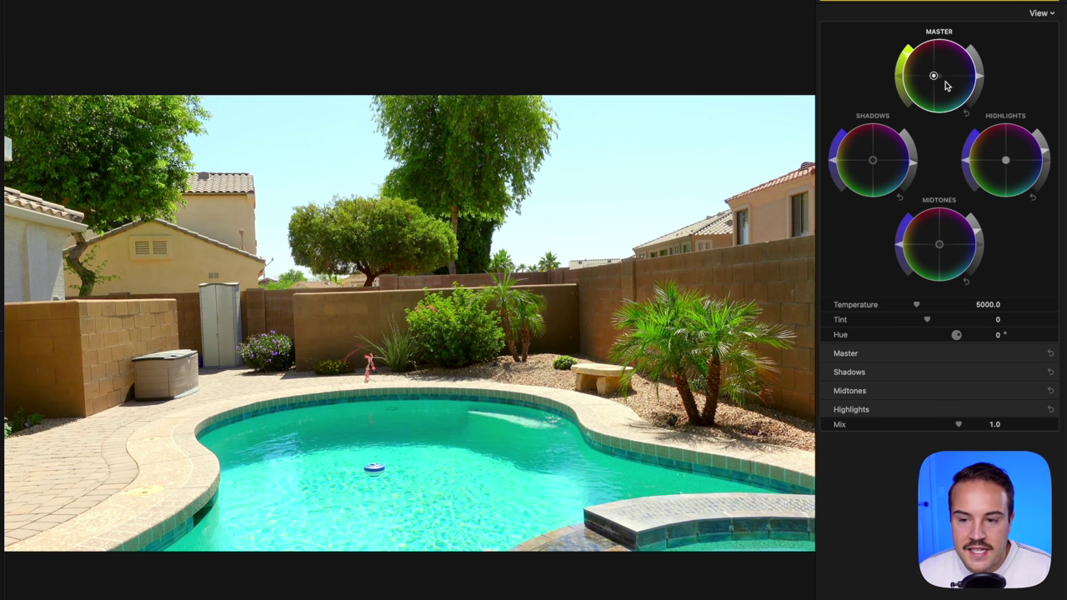
{"action": "mouse_move", "coordinate": [958, 424]}
{"action": "left_mouse_down"}
{"action": "mouse_move", "coordinate": [851, 426]}
{"action": "mouse_move", "coordinate": [960, 425]}
{"action": "left_mouse_up"}
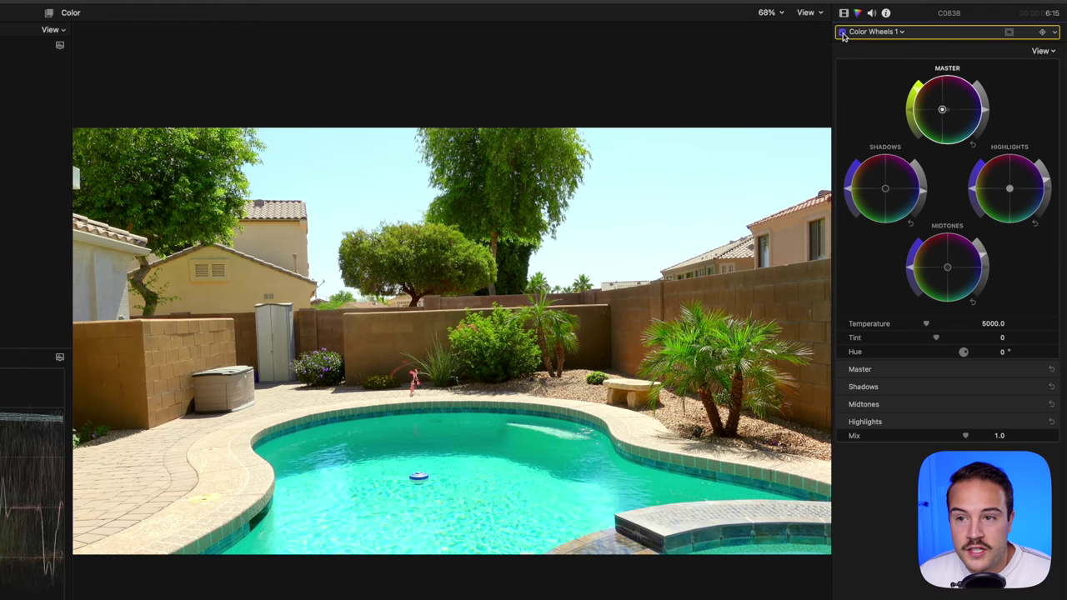
Toggle Color Wheels 1 off and on to compare, then drag the divider up to enlarge the luma waveform.
{"action": "left_click", "coordinate": [842, 31]}
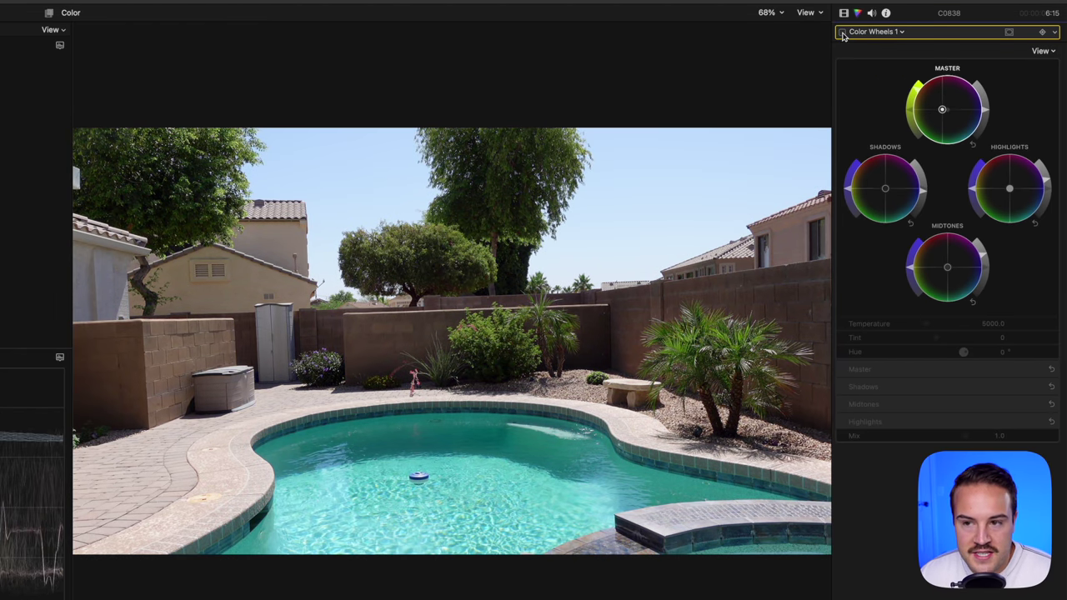
{"action": "left_click", "coordinate": [843, 32]}
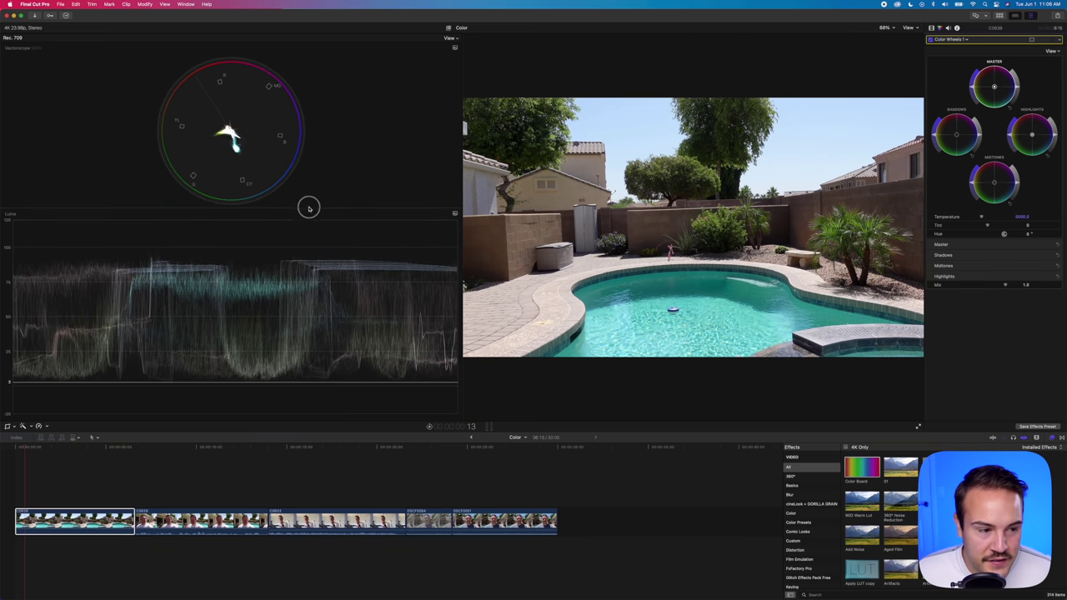
{"action": "left_click_drag", "start_coordinate": [309, 208], "coordinate": [315, 182]}
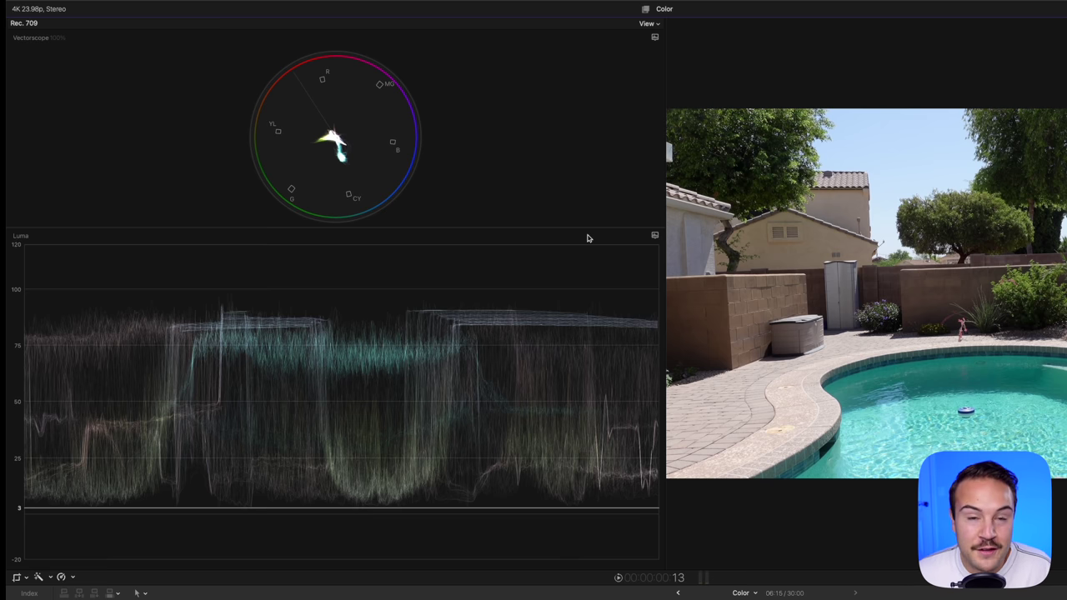
Switch the waveform to RGB Overlay and scrub the pool clip to other frames.
{"action": "left_click", "coordinate": [655, 236]}
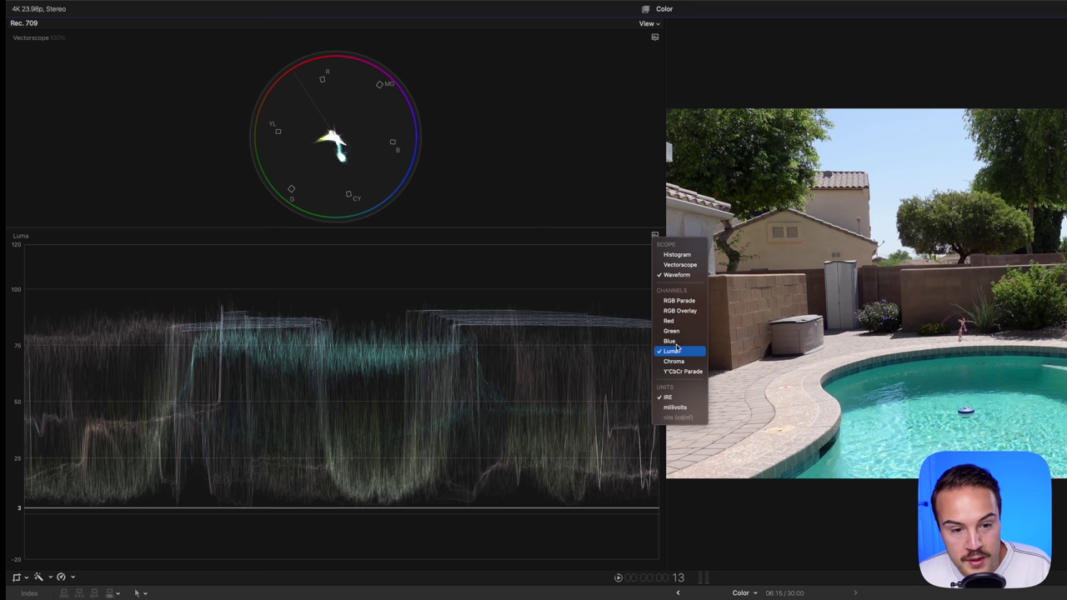
{"action": "left_click", "coordinate": [686, 311]}
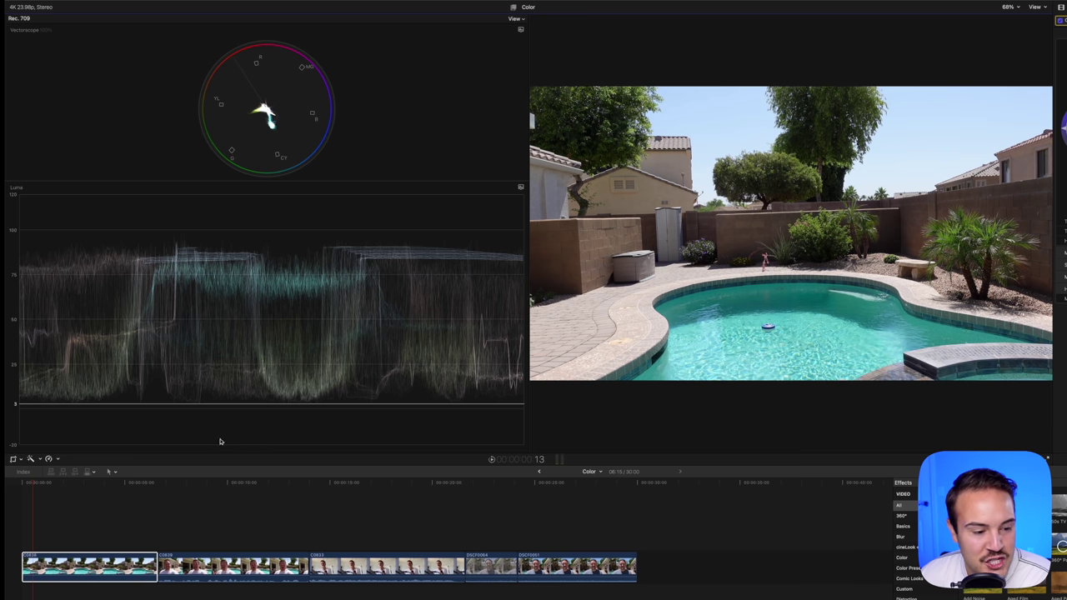
{"action": "left_click_drag", "start_coordinate": [38, 488], "coordinate": [25, 506]}
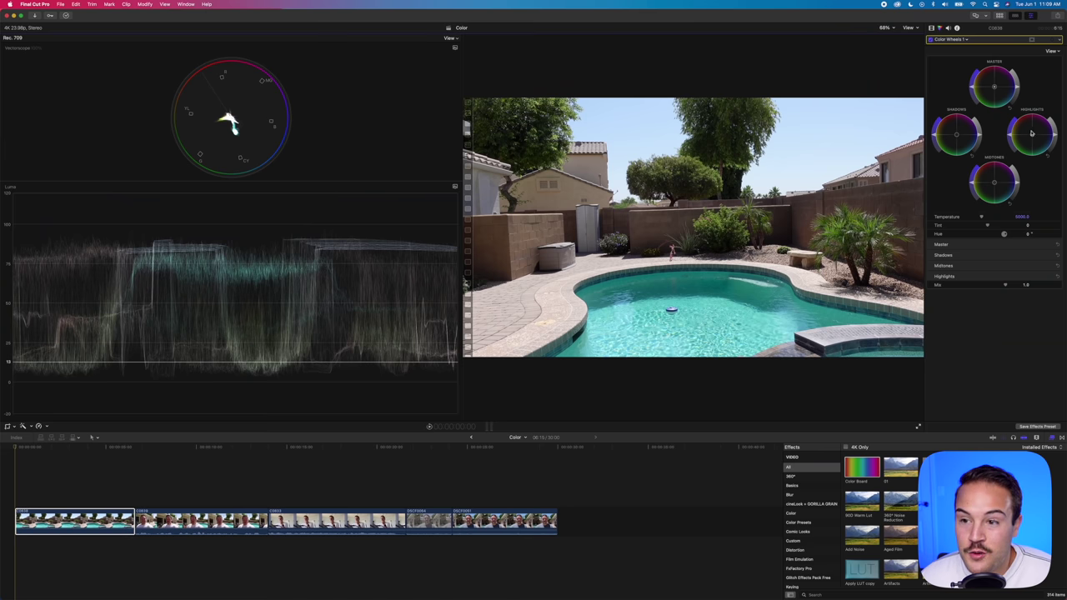
Darken the Highlights wheel brightness to recover the sky, then fine-tune Shadows and Midtones brightness.
{"action": "left_click_drag", "start_coordinate": [1056, 136], "coordinate": [1058, 119]}
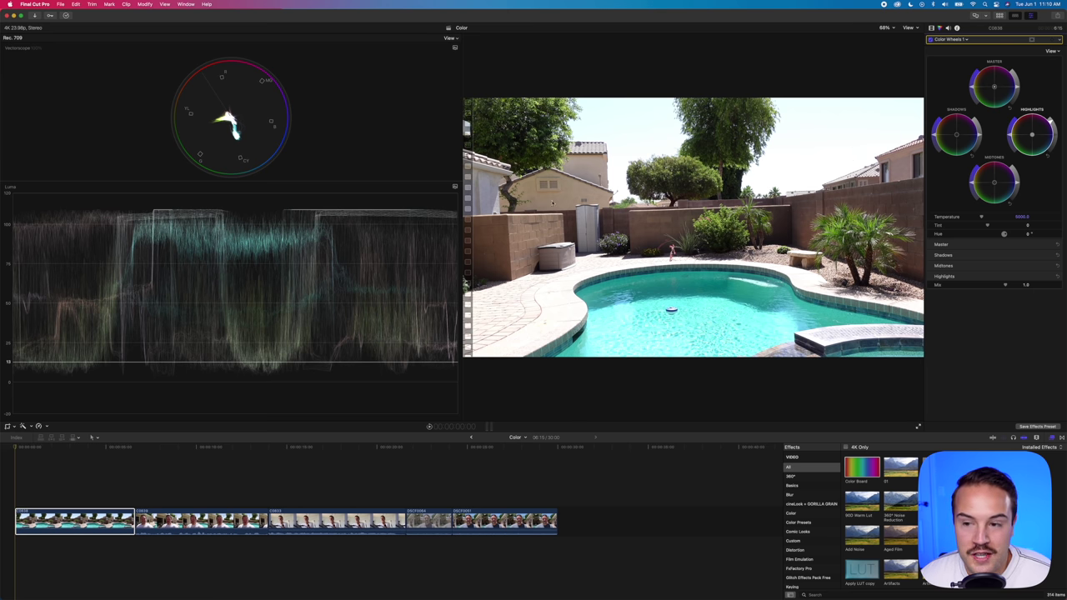
{"action": "left_click_drag", "start_coordinate": [1053, 123], "coordinate": [1056, 135]}
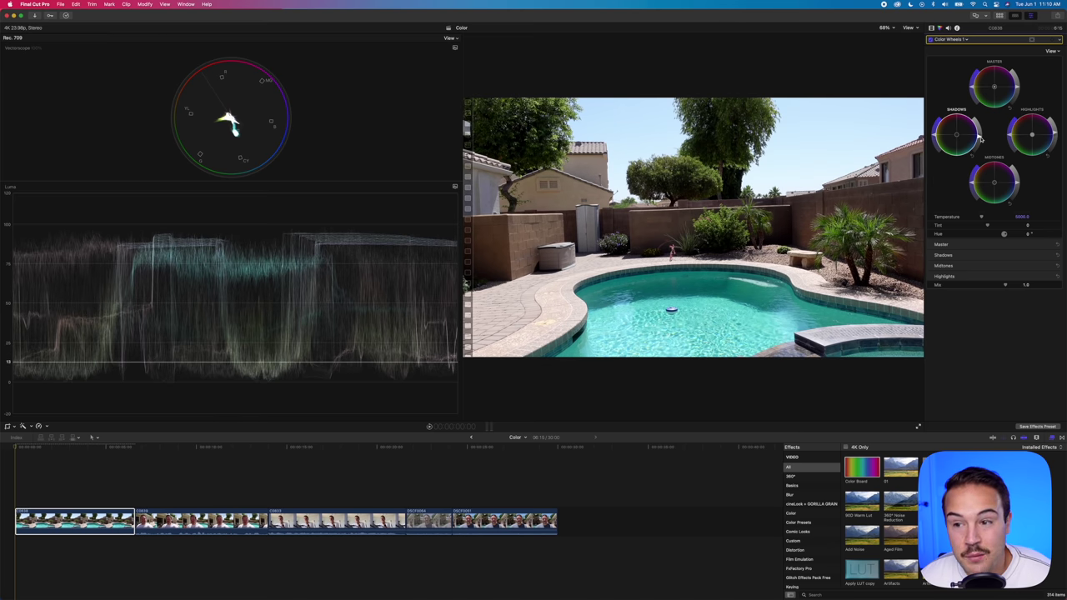
{"action": "left_click_drag", "start_coordinate": [981, 140], "coordinate": [980, 145]}
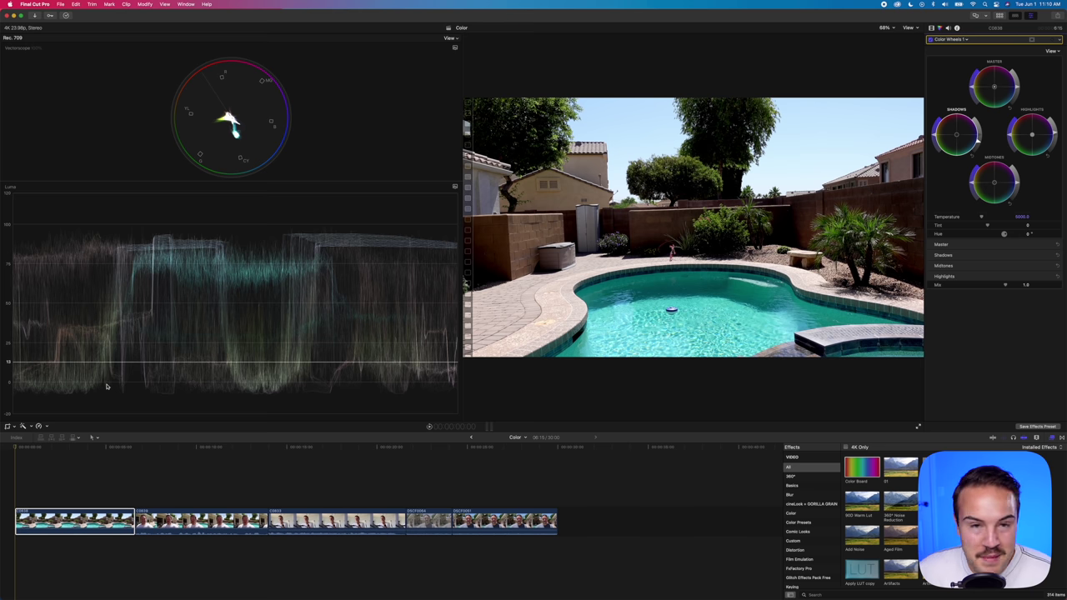
{"action": "left_click_drag", "start_coordinate": [980, 144], "coordinate": [982, 140]}
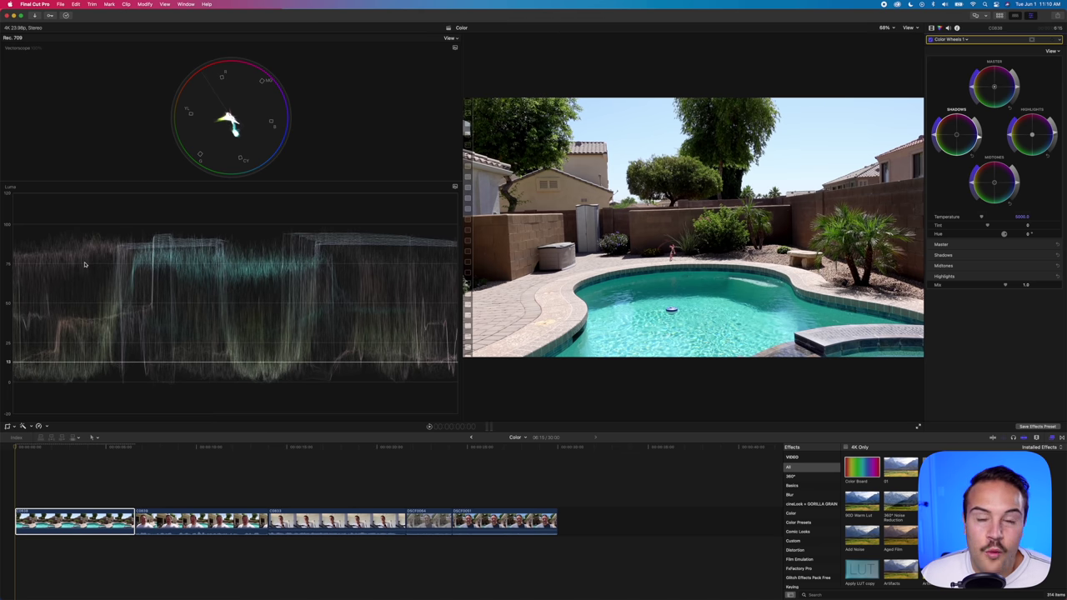
{"action": "left_click_drag", "start_coordinate": [1019, 181], "coordinate": [1020, 172]}
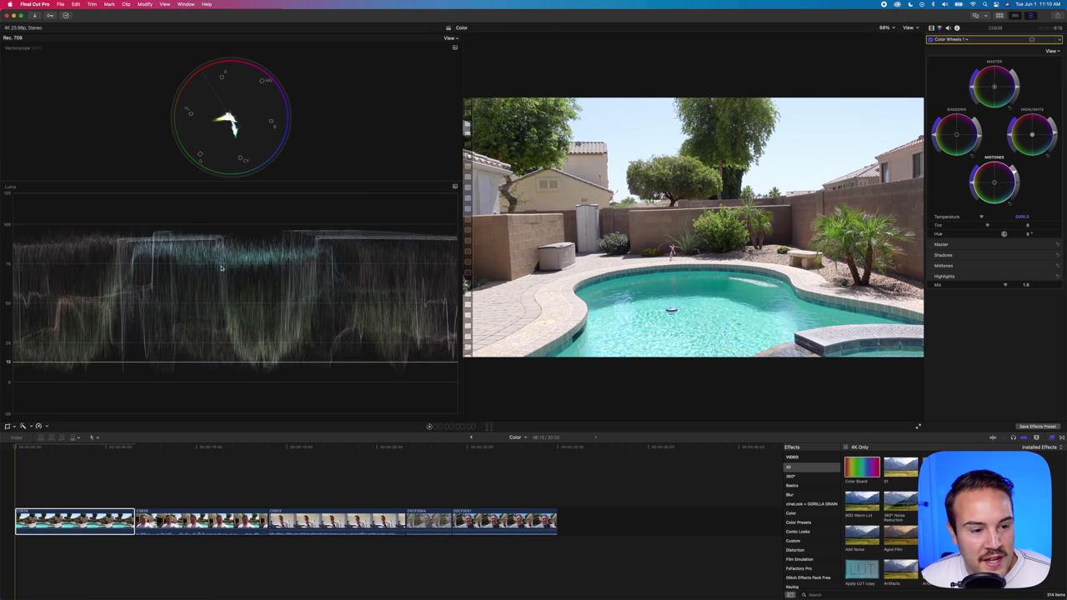
{"action": "mouse_move", "coordinate": [1014, 173]}
{"action": "left_mouse_down"}
{"action": "mouse_move", "coordinate": [1016, 201]}
{"action": "mouse_move", "coordinate": [1018, 191]}
{"action": "left_mouse_up"}
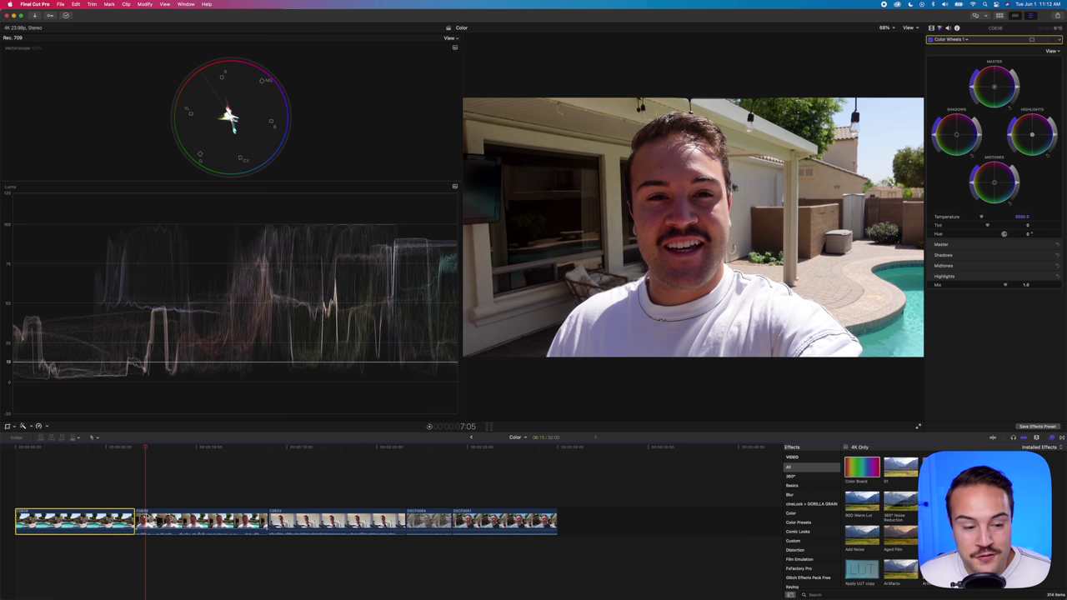
Select the selfie clip and drag its Midtones wheel brightness upward.
{"action": "left_click", "coordinate": [155, 525]}
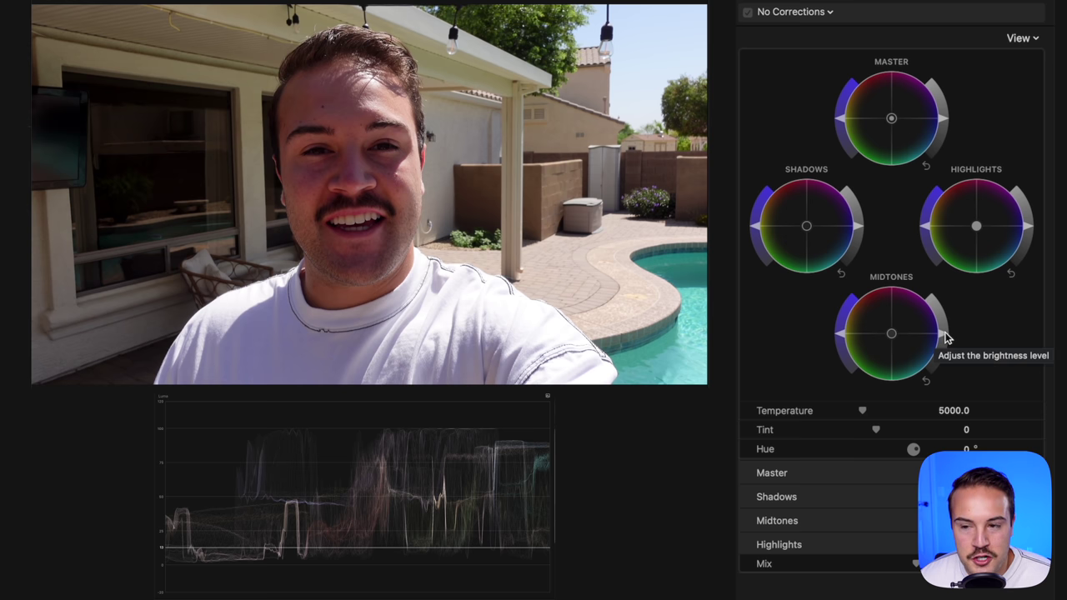
{"action": "left_click_drag", "start_coordinate": [946, 336], "coordinate": [946, 319]}
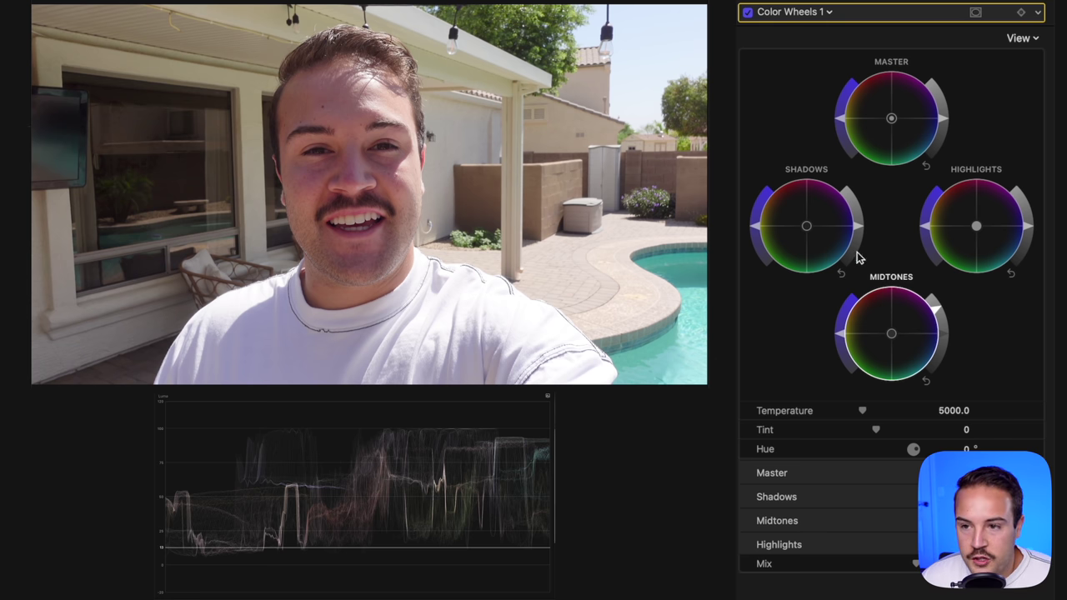
Lower the selfie clip's Shadows brightness slightly and Highlights brightness, then switch the grade off to compare.
{"action": "left_click_drag", "start_coordinate": [861, 233], "coordinate": [861, 234]}
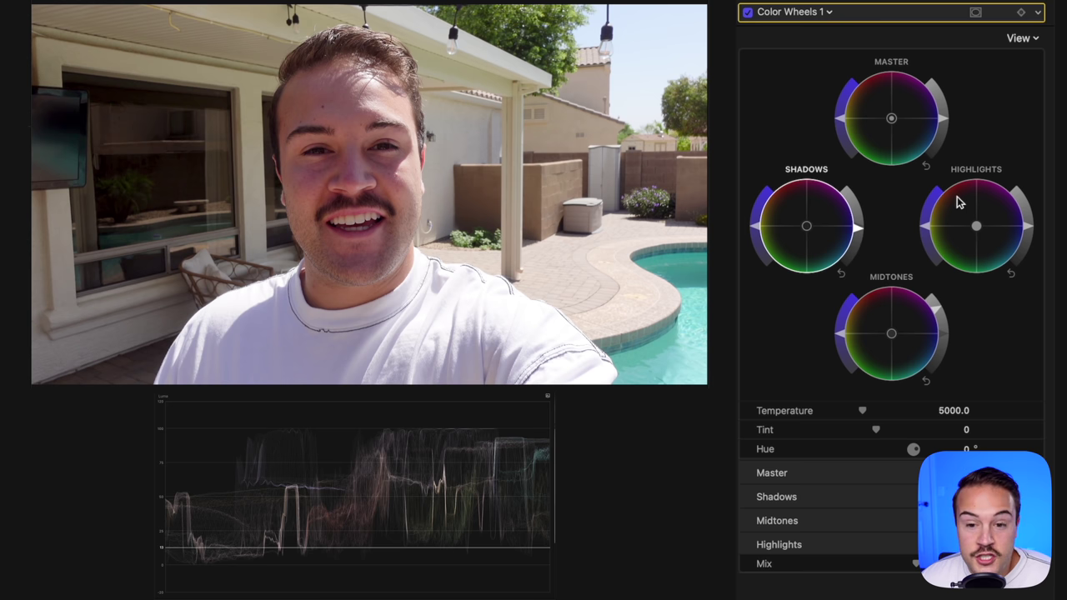
{"action": "mouse_move", "coordinate": [1031, 236]}
{"action": "left_mouse_down"}
{"action": "mouse_move", "coordinate": [1027, 255]}
{"action": "mouse_move", "coordinate": [1037, 231]}
{"action": "left_mouse_up"}
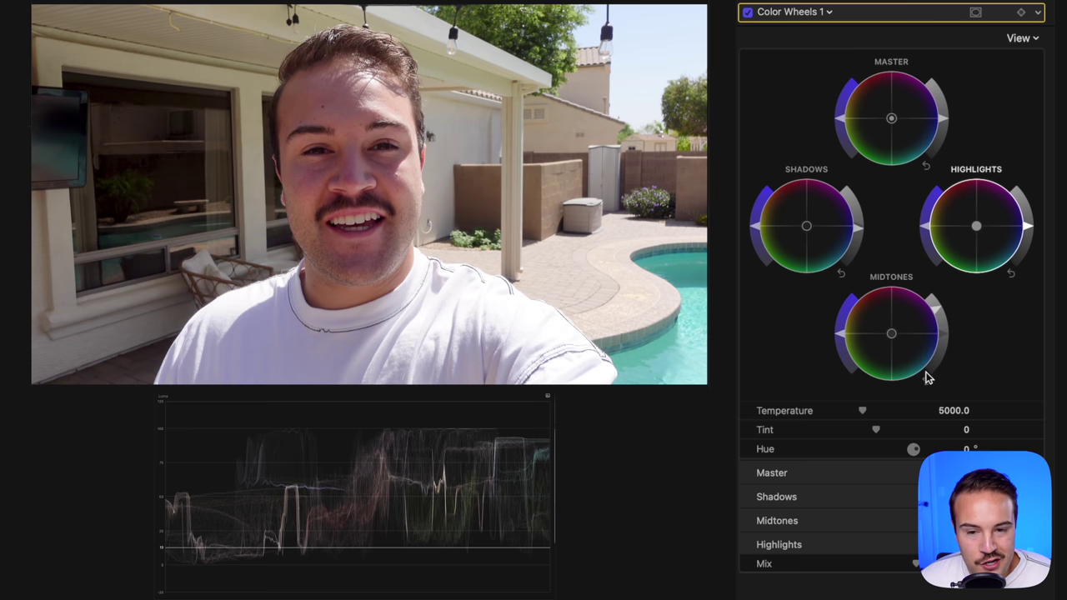
{"action": "left_click", "coordinate": [748, 12]}
{"action": "left_click", "coordinate": [748, 11]}
{"action": "left_click", "coordinate": [748, 13]}
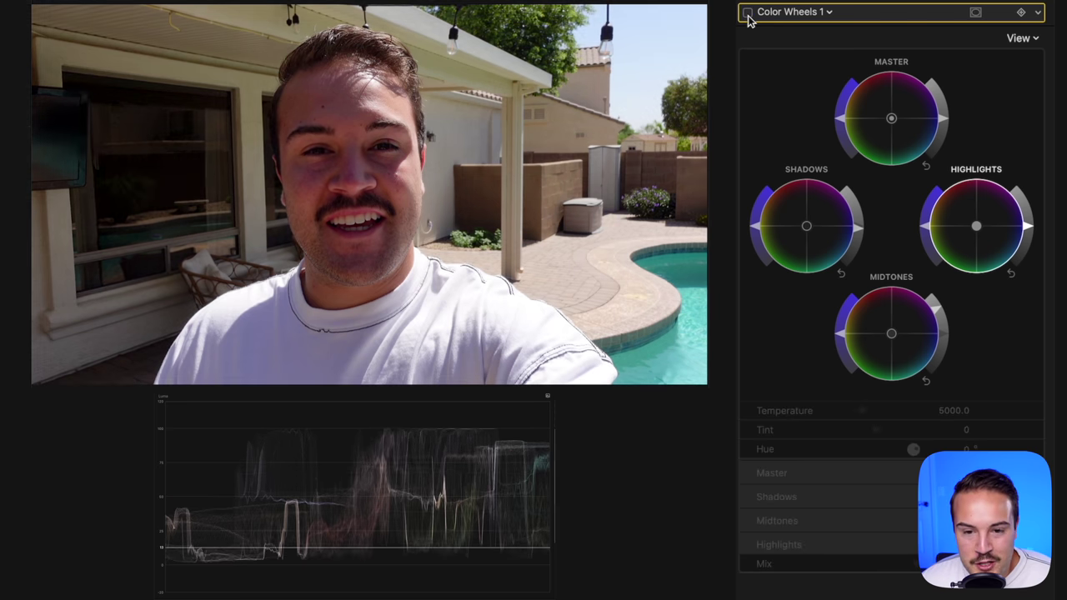
{"action": "left_click", "coordinate": [748, 12]}
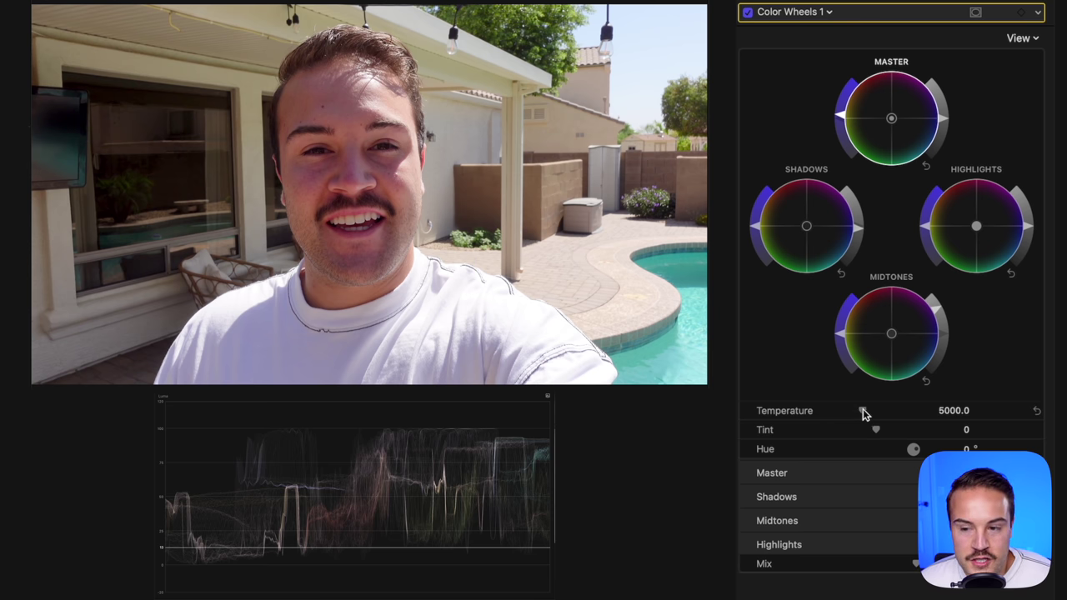
Warm the selfie to Temperature 6561, Tint 7, orange highlights, teal shadows/midtones, and lower highlight brightness.
{"action": "left_click_drag", "start_coordinate": [863, 411], "coordinate": [884, 434]}
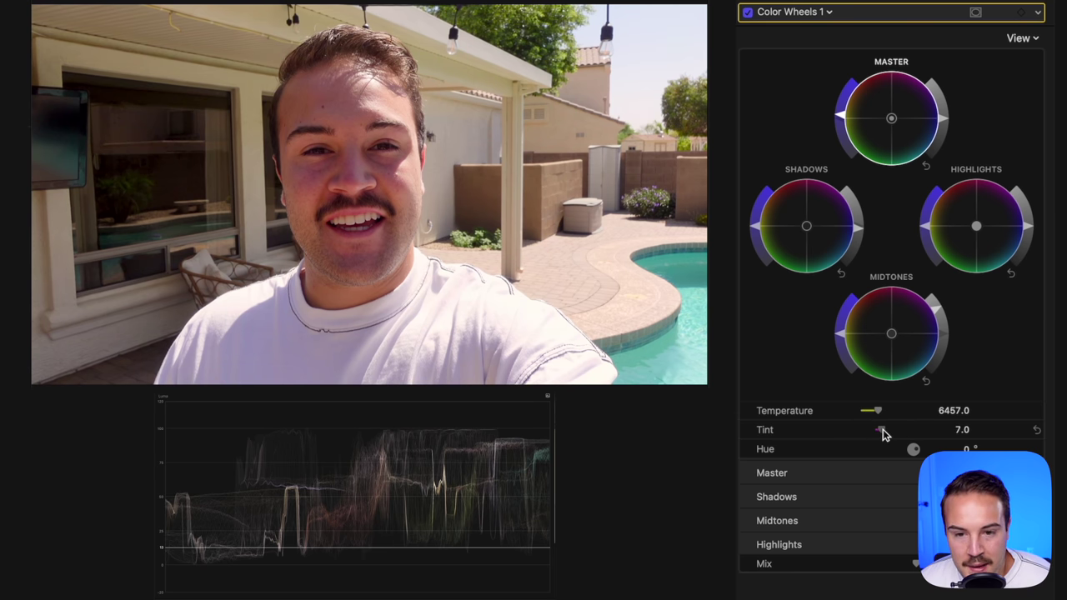
{"action": "left_click_drag", "start_coordinate": [977, 226], "coordinate": [951, 210]}
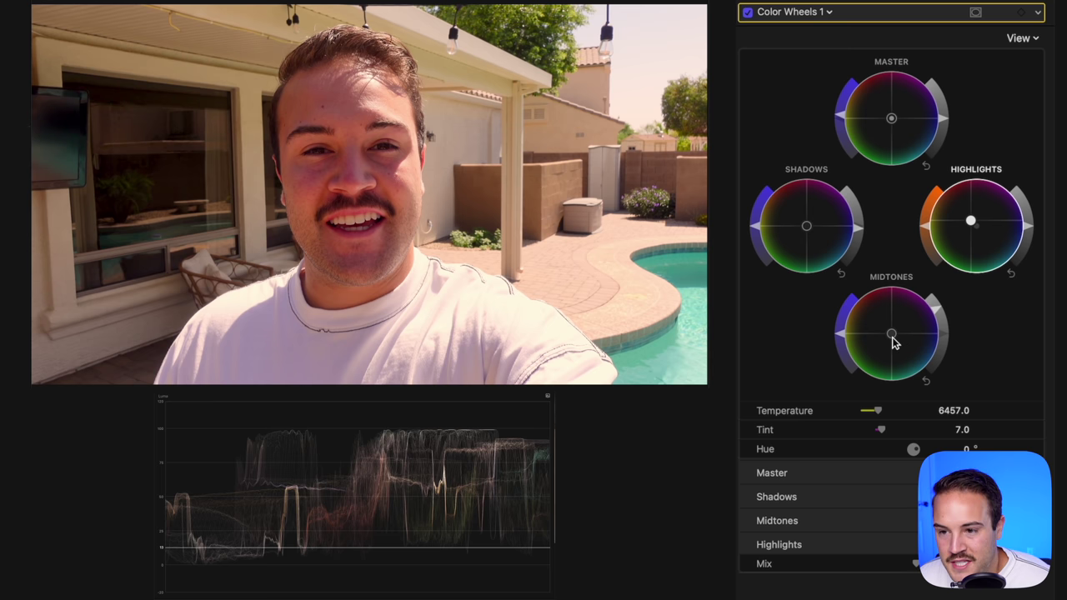
{"action": "left_click_drag", "start_coordinate": [894, 339], "coordinate": [926, 377]}
{"action": "left_click_drag", "start_coordinate": [807, 226], "coordinate": [814, 250]}
{"action": "mouse_move", "coordinate": [970, 223]}
{"action": "left_mouse_down"}
{"action": "mouse_move", "coordinate": [968, 211]}
{"action": "mouse_move", "coordinate": [970, 221]}
{"action": "left_mouse_up"}
{"action": "left_click_drag", "start_coordinate": [1028, 225], "coordinate": [1036, 239]}
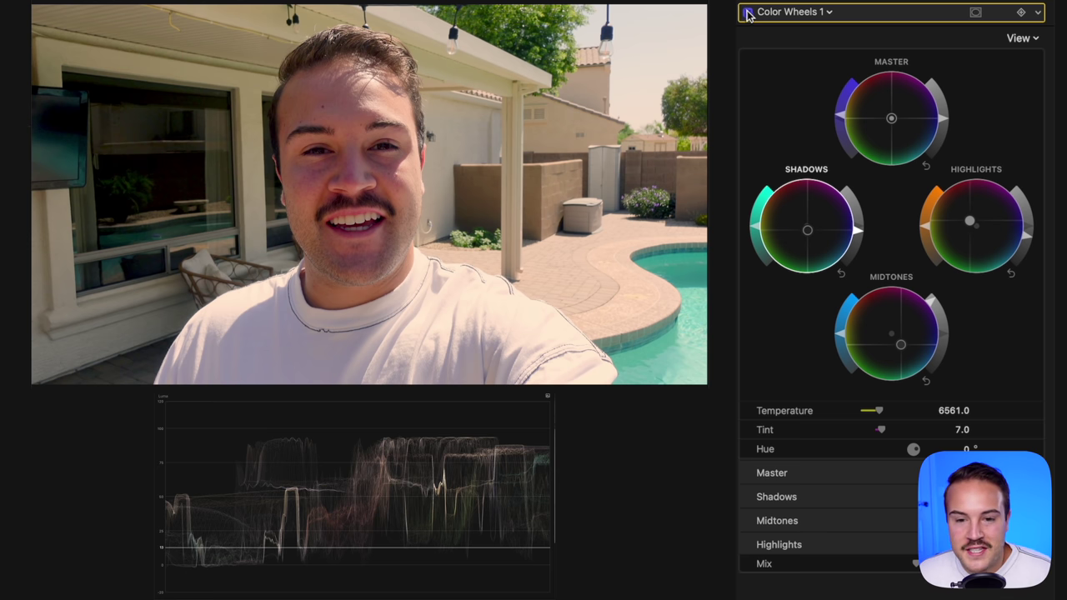
Switch Color Wheels 1 off and back on to compare the warmed selfie clip.
{"action": "left_click", "coordinate": [748, 12]}
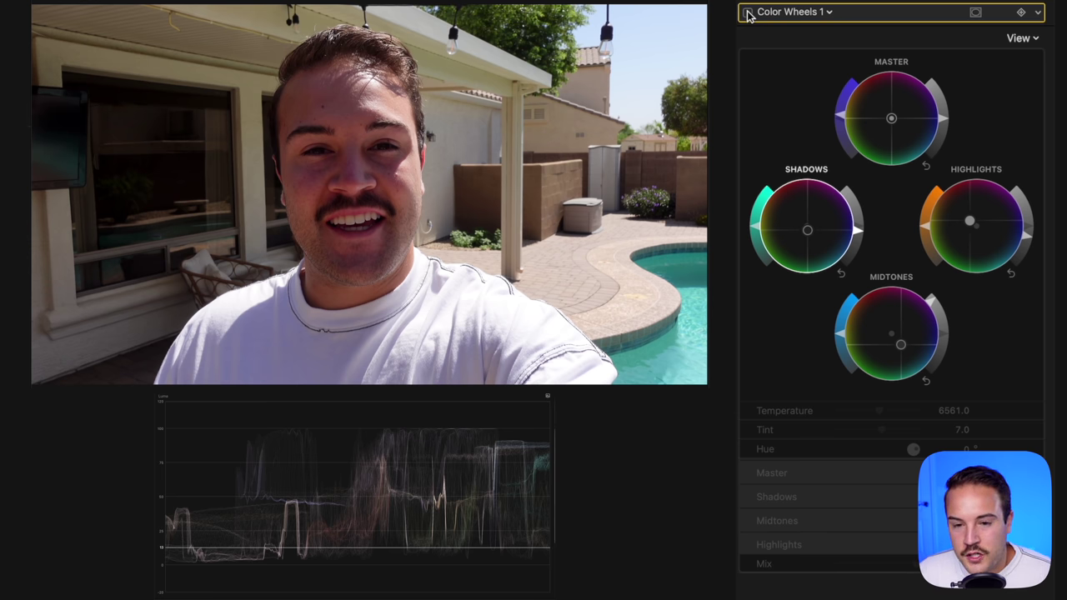
{"action": "left_click", "coordinate": [748, 12]}
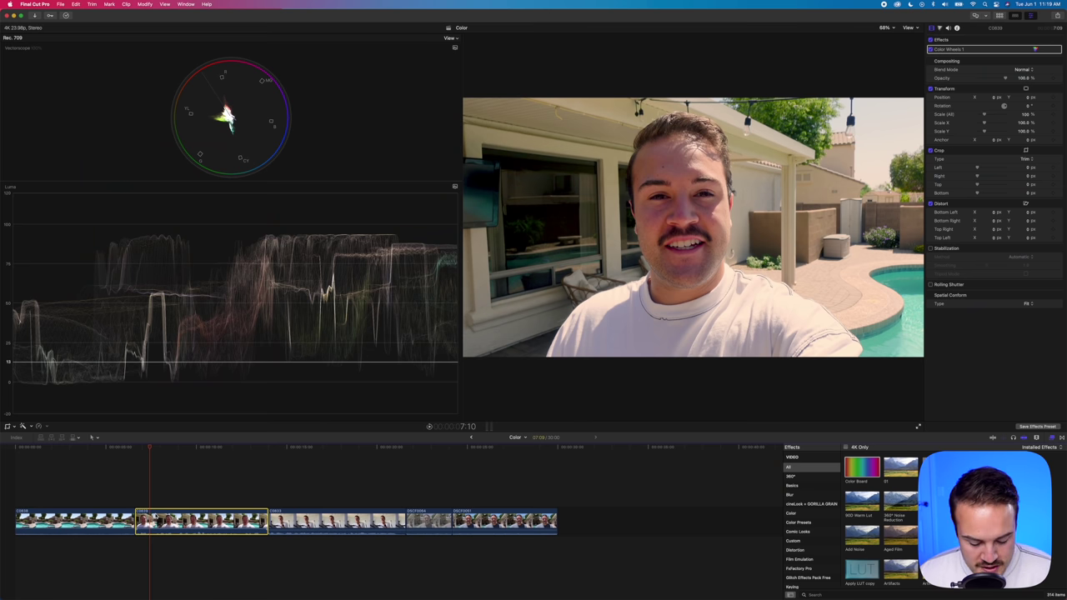
Select the pool clip and paste the copied colour-wheel grade onto it.
{"action": "left_click", "coordinate": [81, 486]}
{"action": "left_click", "coordinate": [81, 518]}
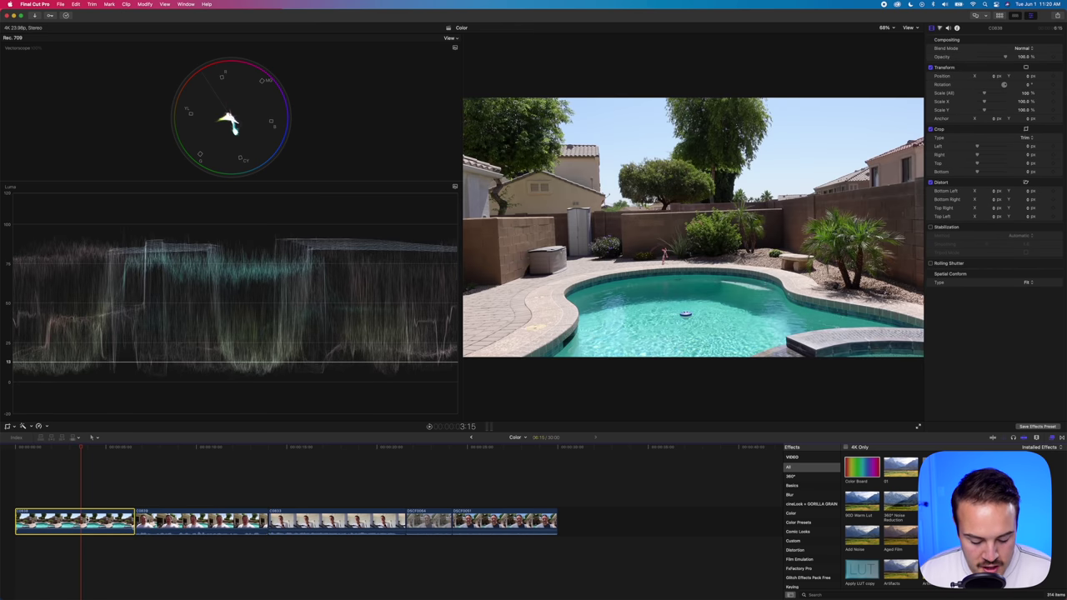
{"action": "key", "text": "alt+super+v"}
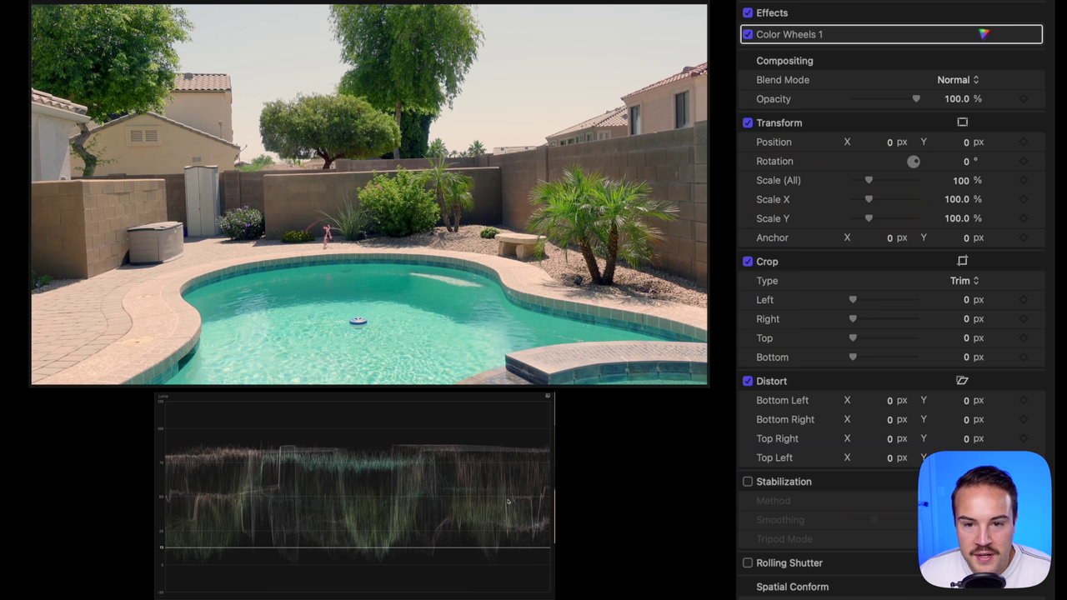
{"action": "left_click", "coordinate": [984, 34]}
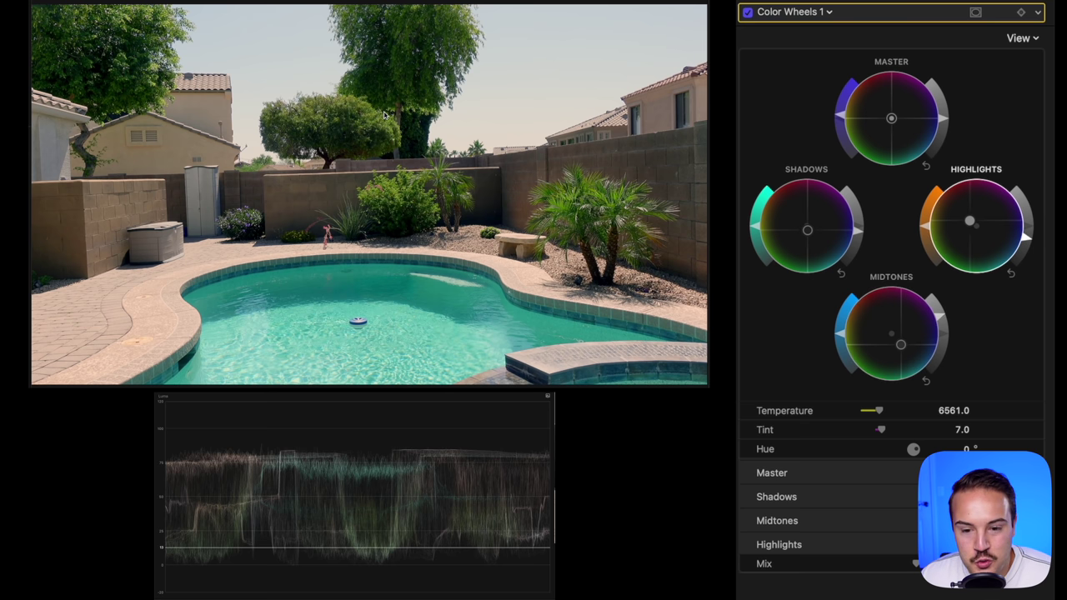
Push the pool clip's midtones toward yellow and set Temperature 5748, Tint 10, then show Add Correction options.
{"action": "left_click_drag", "start_coordinate": [887, 312], "coordinate": [865, 307]}
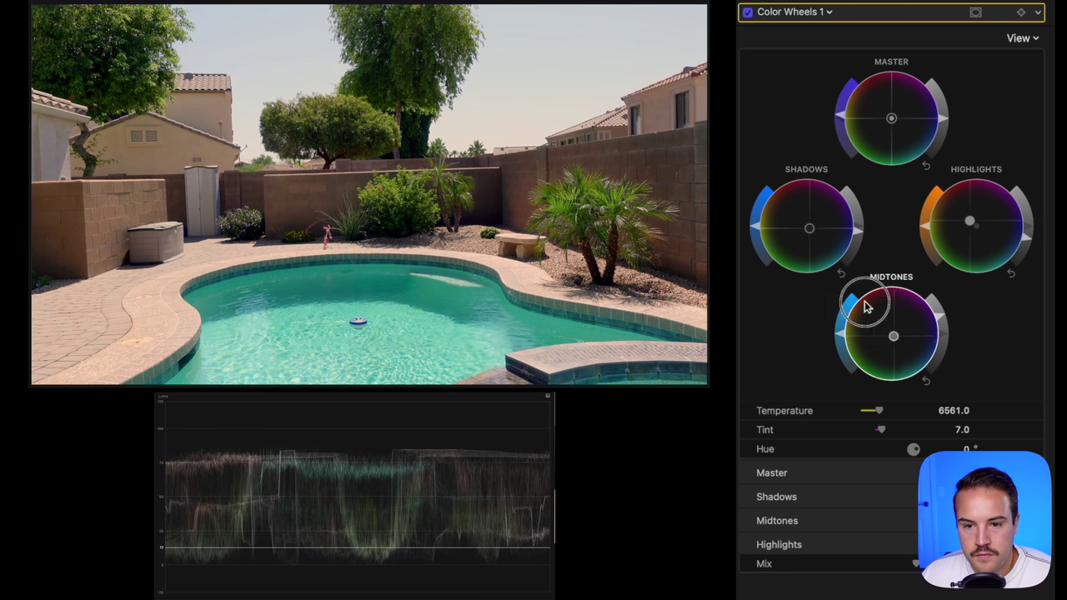
{"action": "left_click_drag", "start_coordinate": [809, 228], "coordinate": [807, 236]}
{"action": "left_click_drag", "start_coordinate": [884, 334], "coordinate": [870, 330]}
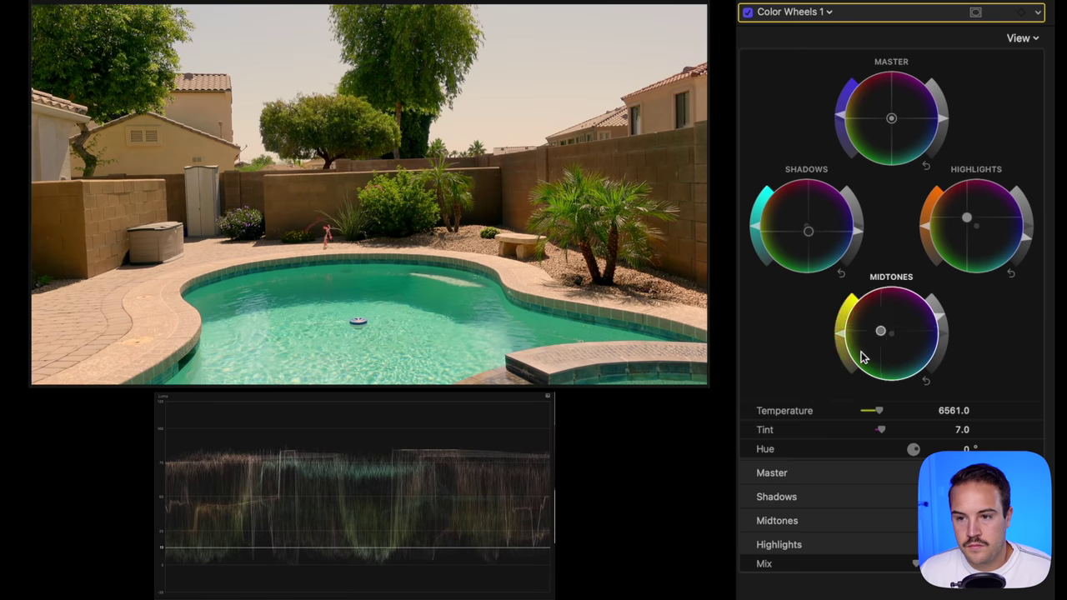
{"action": "left_click_drag", "start_coordinate": [879, 410], "coordinate": [868, 411]}
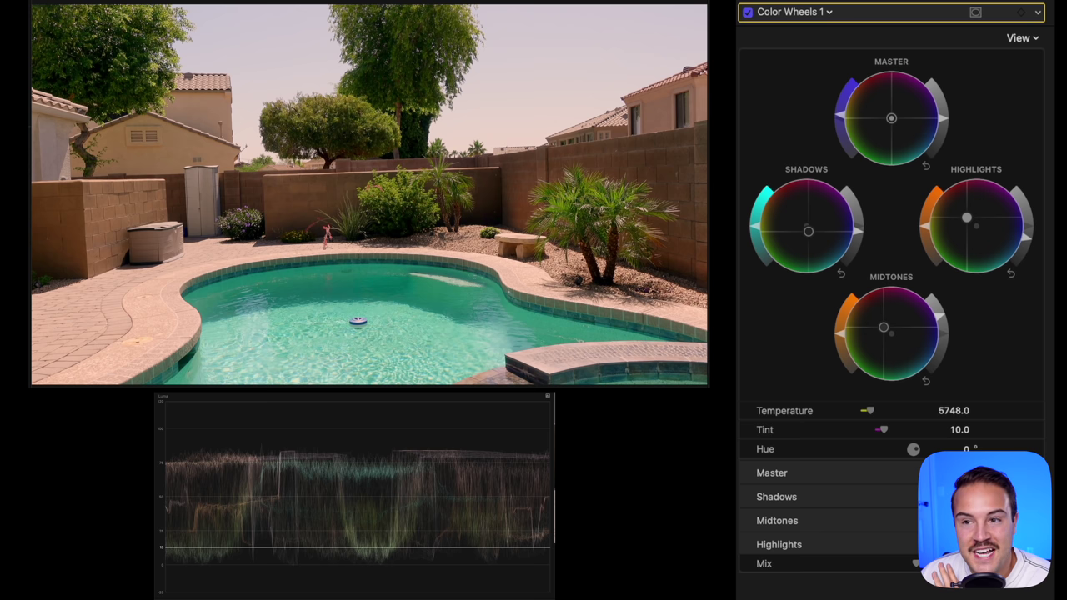
{"action": "left_click", "coordinate": [829, 12]}
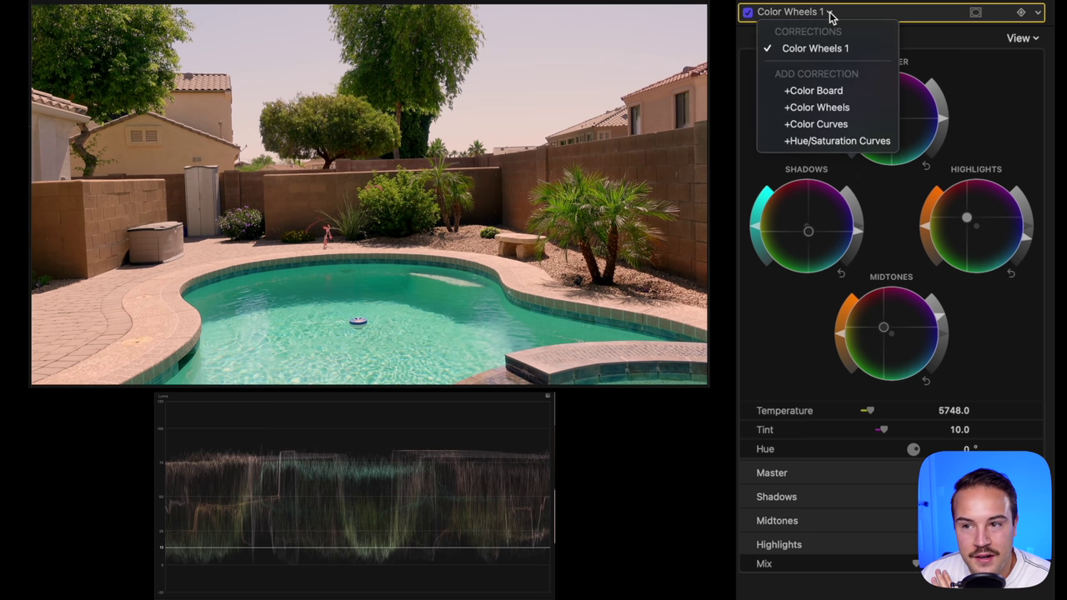
Add Hue/Saturation Curves and shift the sampled pool water hue toward blue on HUE vs HUE.
{"action": "left_click", "coordinate": [838, 141]}
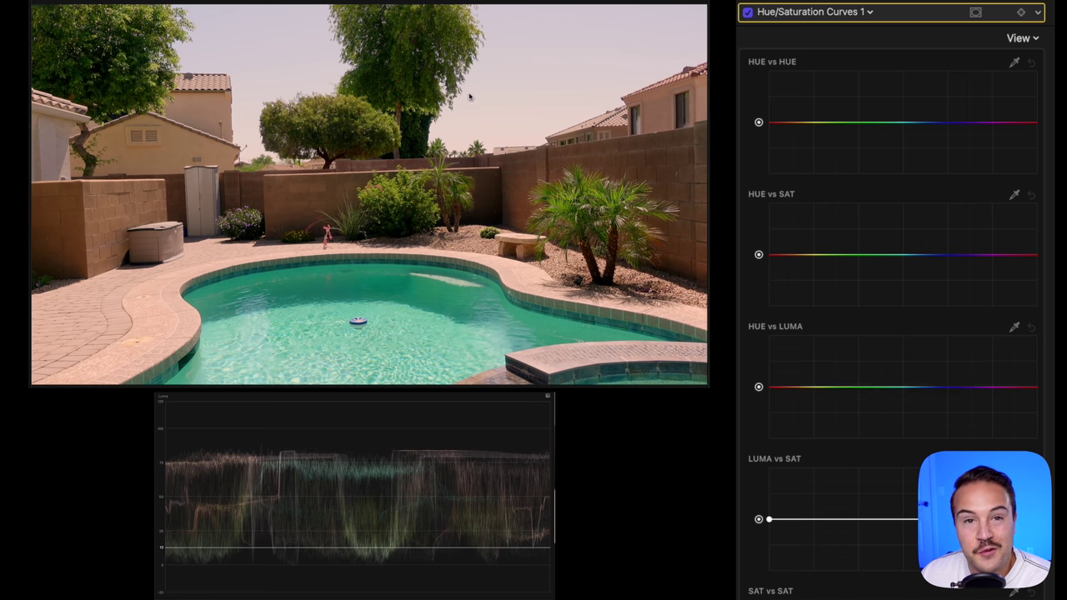
{"action": "left_click", "coordinate": [1014, 62]}
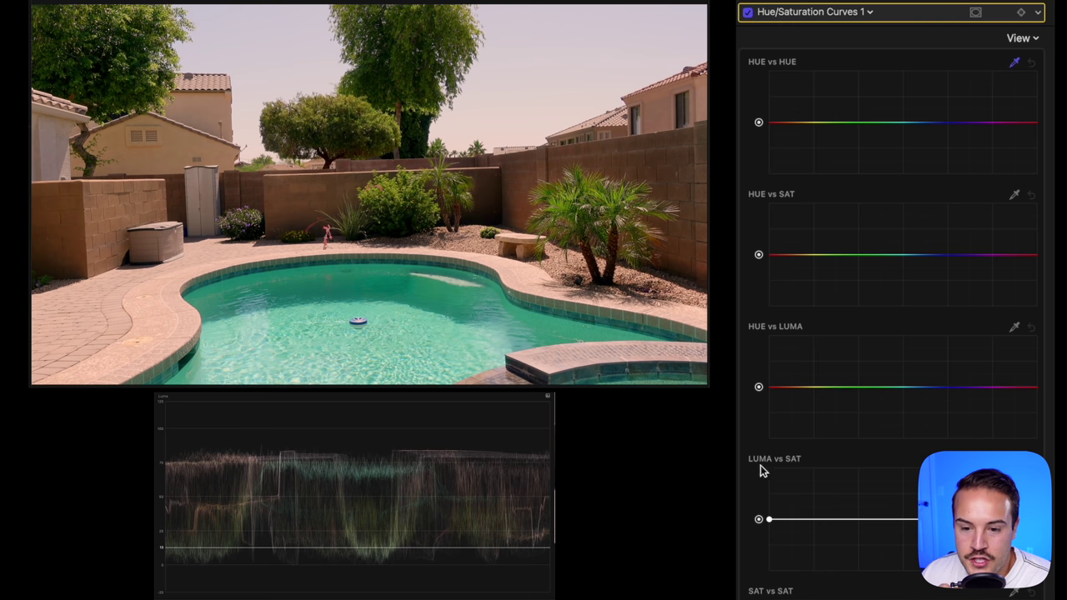
{"action": "left_click", "coordinate": [453, 316]}
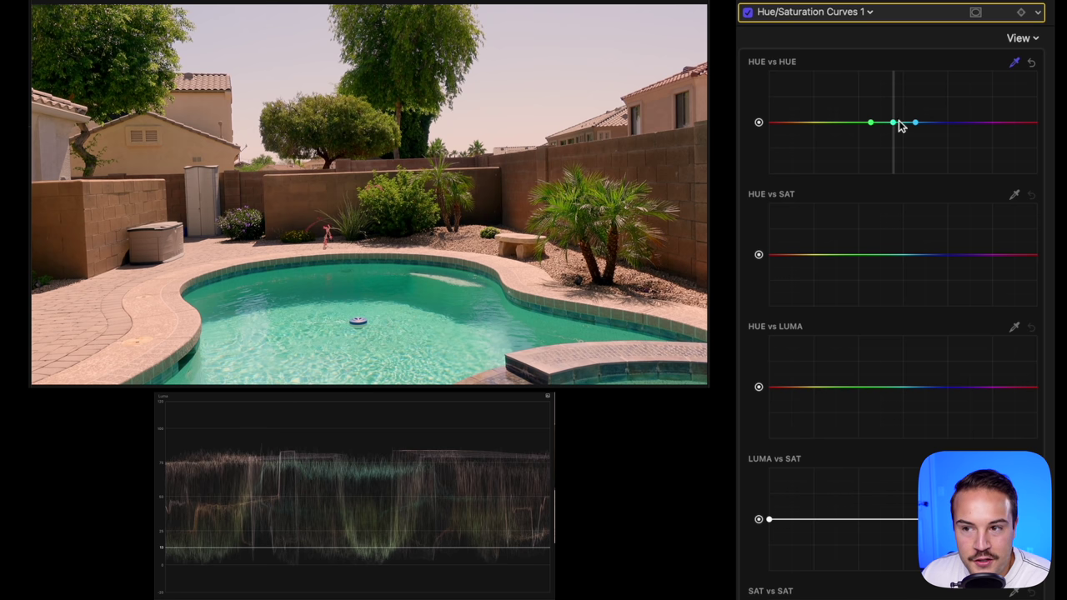
{"action": "left_click_drag", "start_coordinate": [894, 125], "coordinate": [896, 109]}
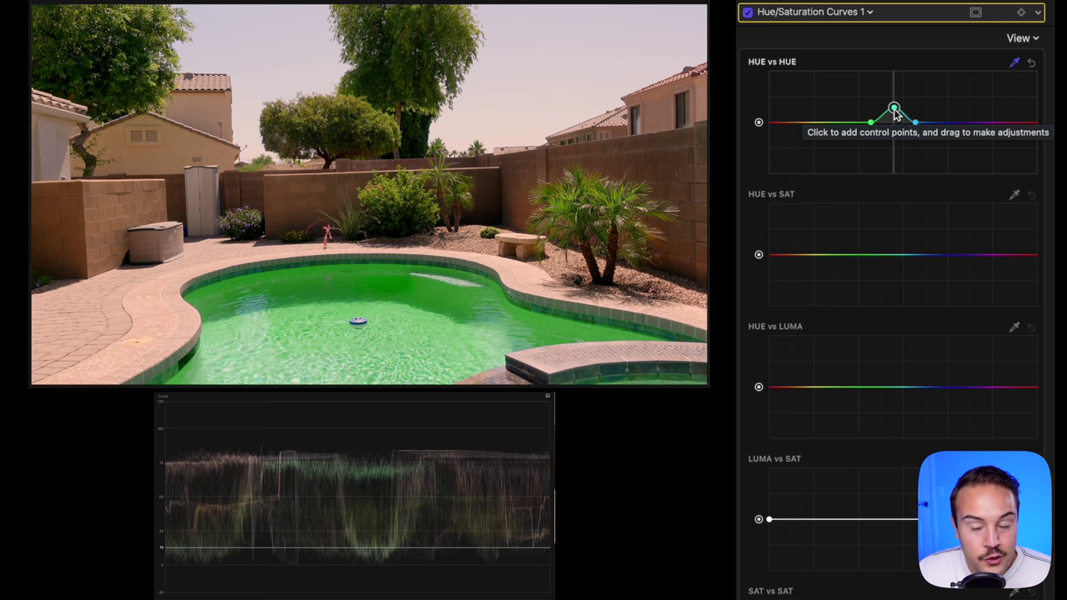
{"action": "left_click_drag", "start_coordinate": [894, 109], "coordinate": [896, 135]}
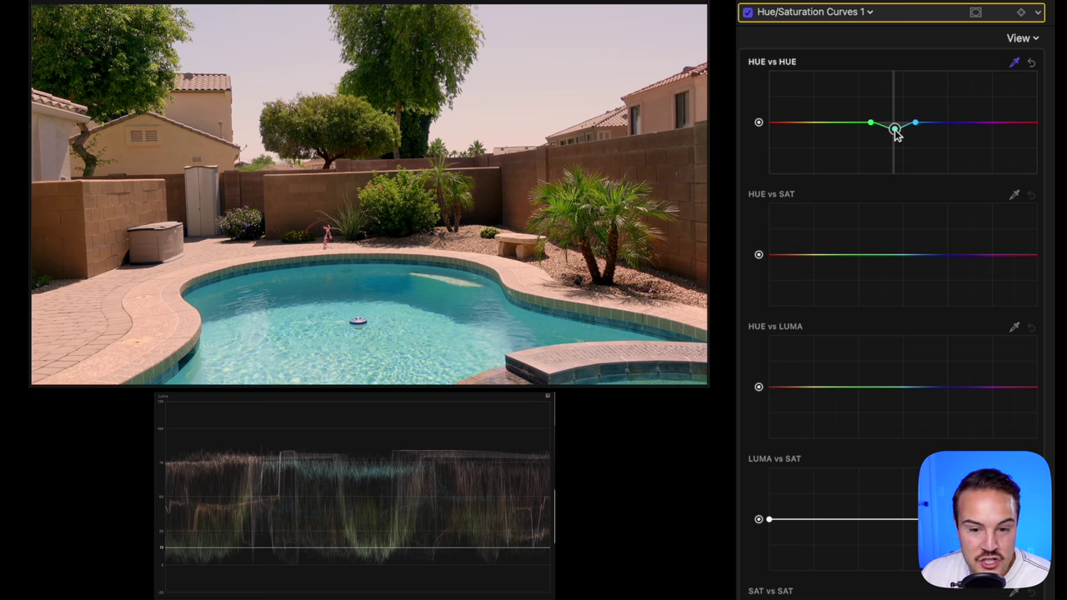
{"action": "left_click_drag", "start_coordinate": [897, 135], "coordinate": [893, 136]}
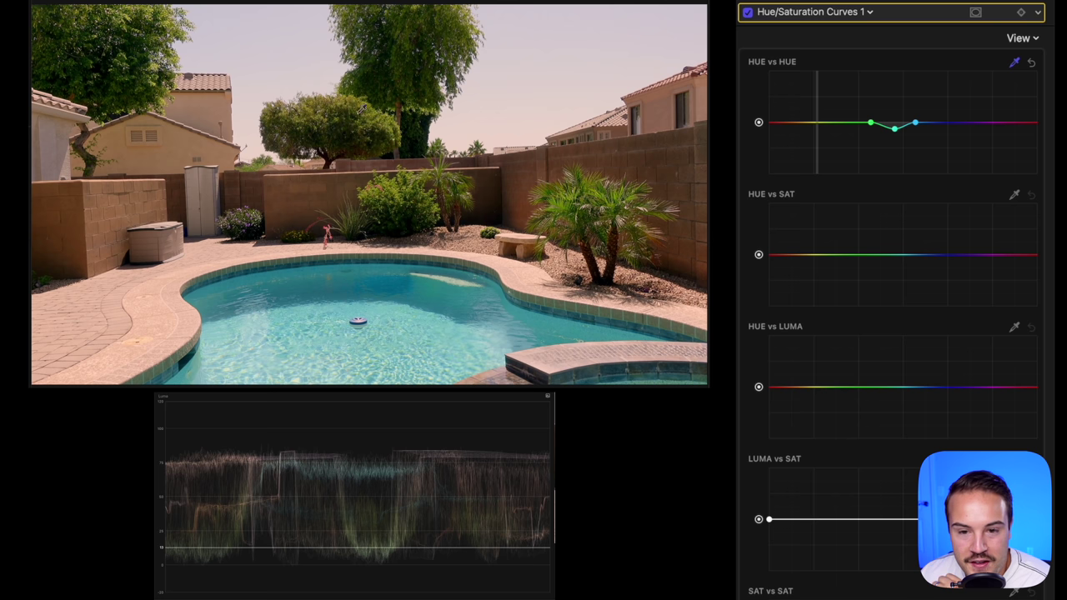
Sample the tree foliage and shift its yellow hue on the HUE vs HUE curve.
{"action": "left_click", "coordinate": [390, 117]}
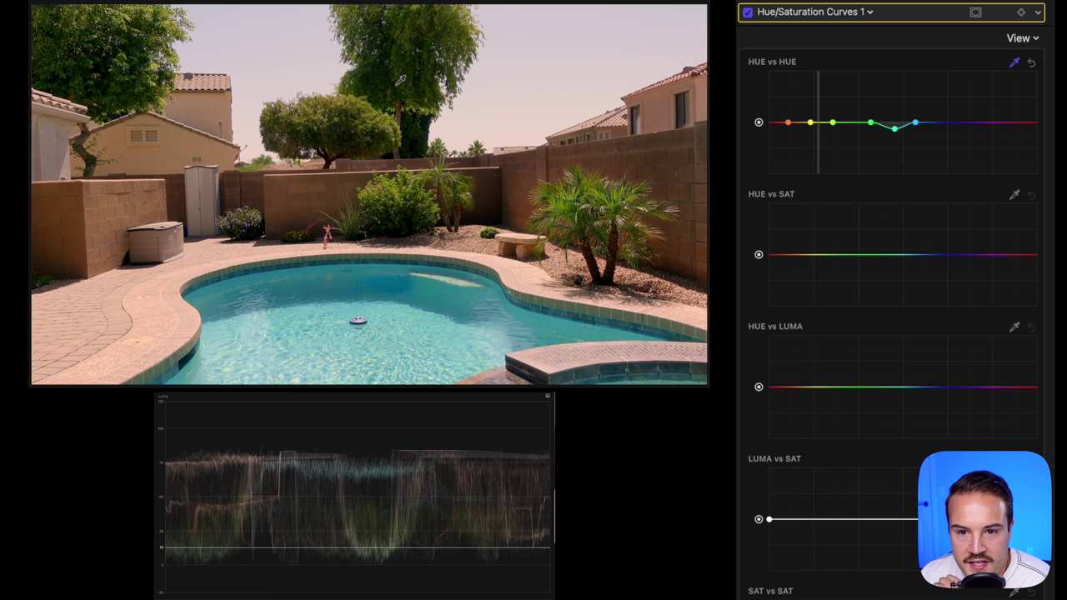
{"action": "left_click", "coordinate": [358, 85]}
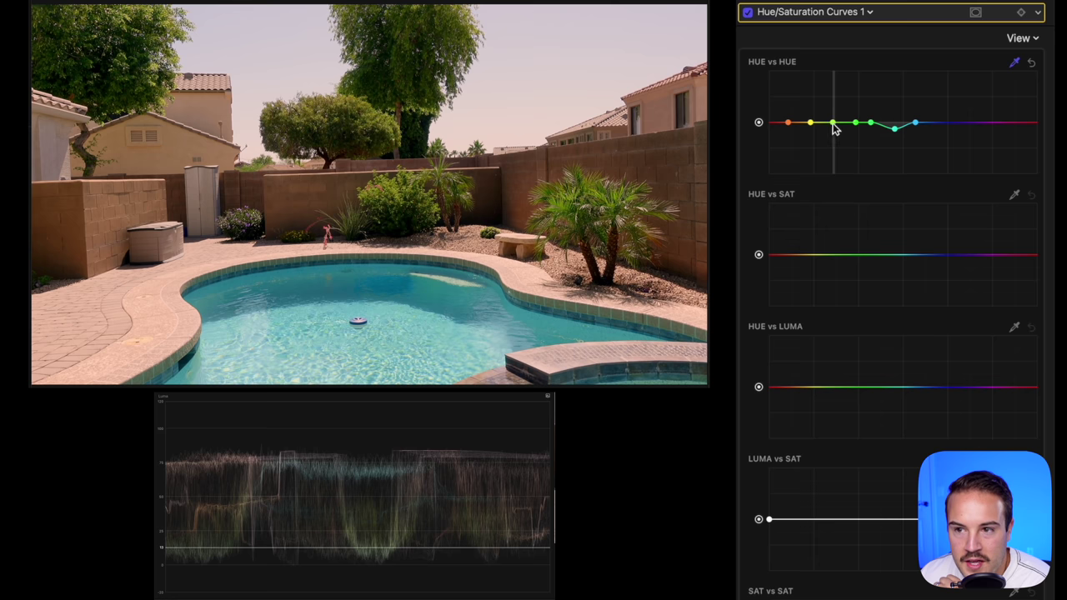
{"action": "left_click_drag", "start_coordinate": [811, 124], "coordinate": [835, 131]}
{"action": "left_click", "coordinate": [1016, 197]}
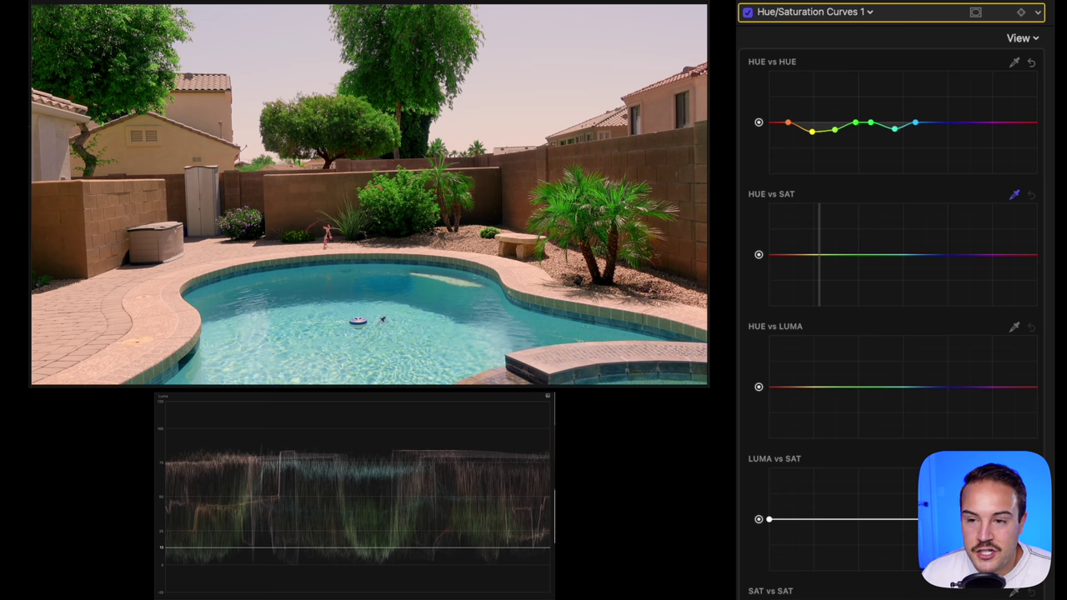
Sample the pool water with the HUE vs SAT eyedropper and pull its saturation down.
{"action": "left_click", "coordinate": [1016, 195]}
{"action": "left_click", "coordinate": [1017, 195]}
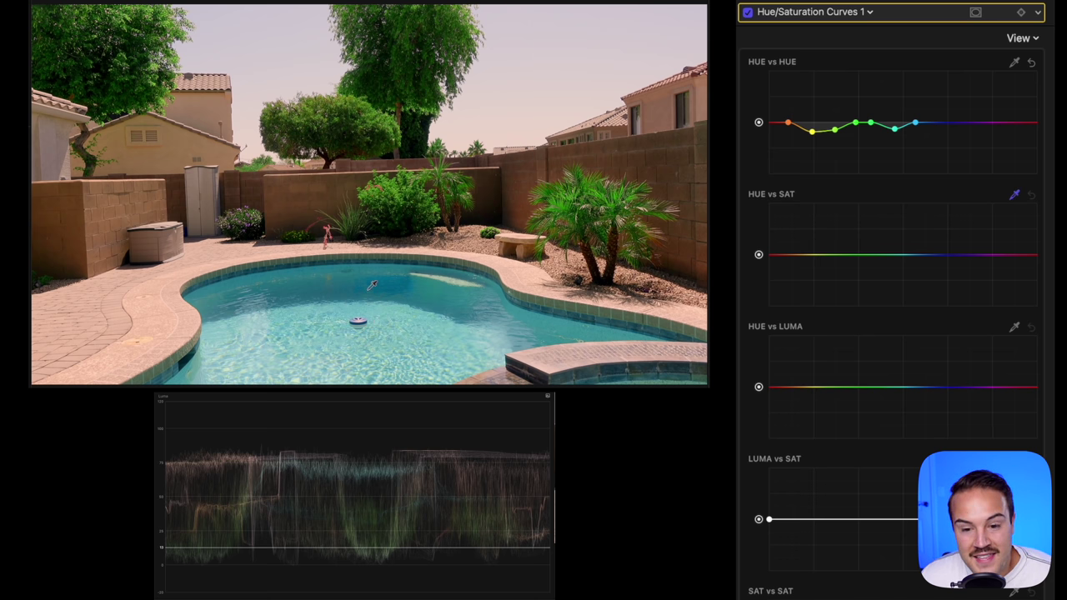
{"action": "left_click", "coordinate": [371, 290]}
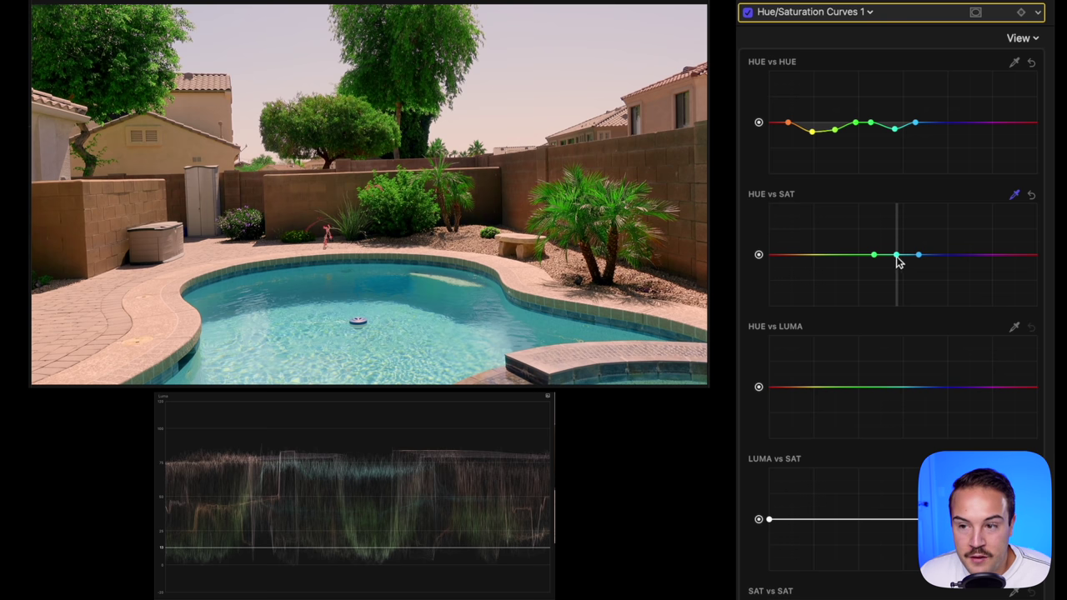
{"action": "left_click_drag", "start_coordinate": [898, 257], "coordinate": [895, 293]}
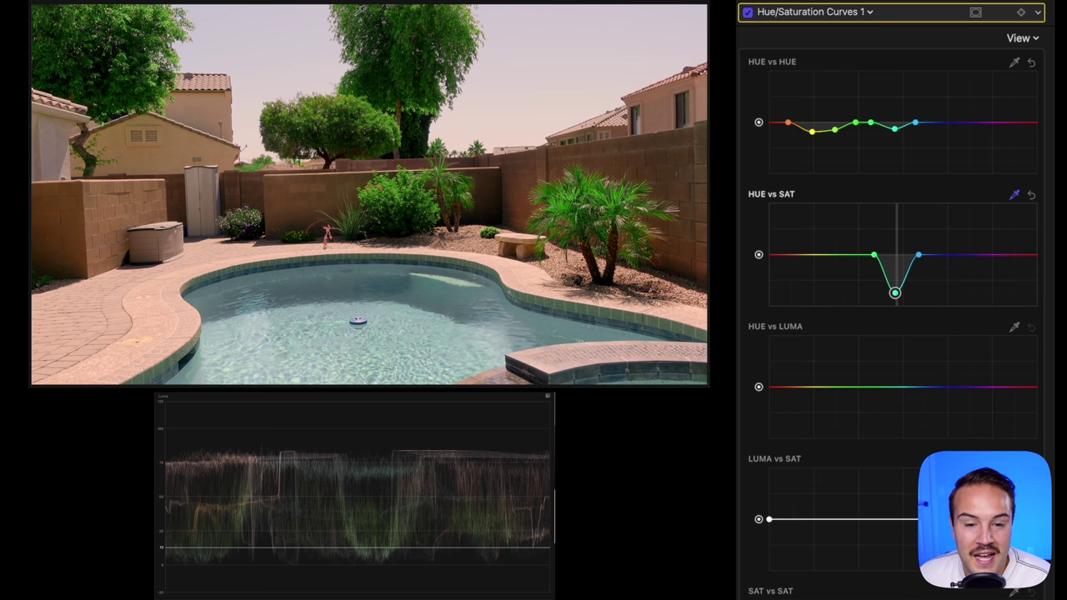
Desaturate the yellows and greens, nudge the green hue, and switch the curves off to compare.
{"action": "left_click", "coordinate": [58, 117]}
{"action": "left_click_drag", "start_coordinate": [818, 255], "coordinate": [817, 286]}
{"action": "left_click_drag", "start_coordinate": [874, 254], "coordinate": [872, 256]}
{"action": "left_click_drag", "start_coordinate": [817, 286], "coordinate": [817, 291]}
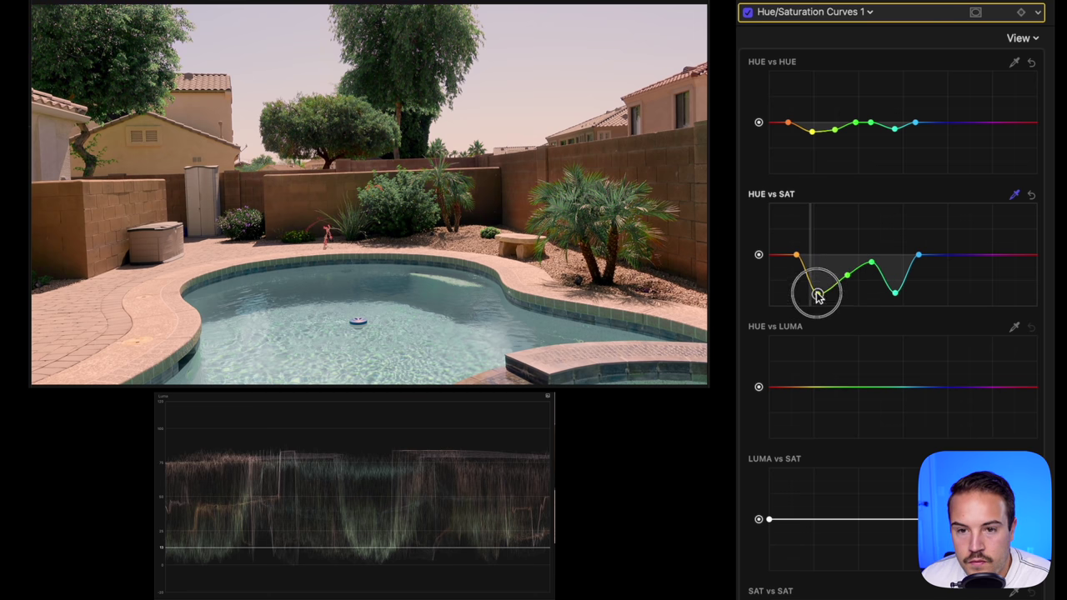
{"action": "left_click_drag", "start_coordinate": [816, 122], "coordinate": [855, 116]}
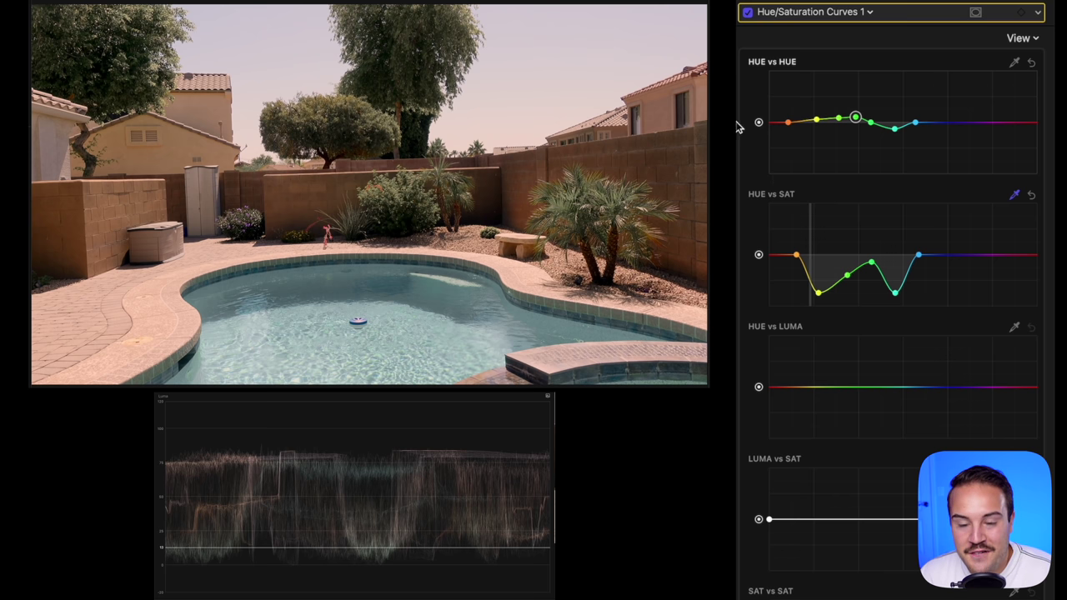
{"action": "left_click", "coordinate": [749, 13]}
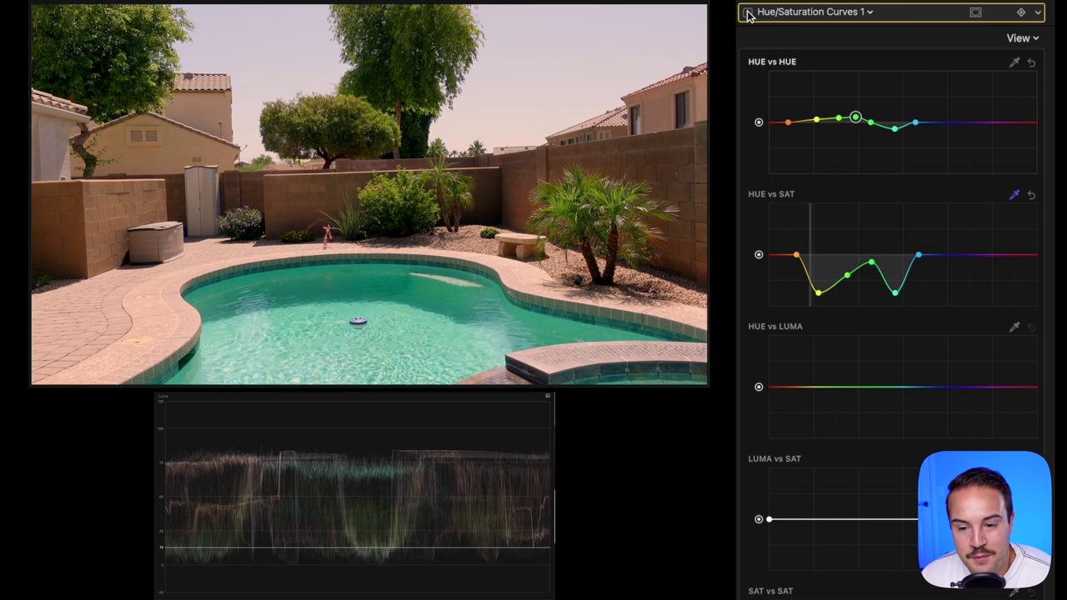
Toggle the Hue/Saturation Curves correction on and off repeatedly to compare, leaving it on.
{"action": "left_click", "coordinate": [748, 13]}
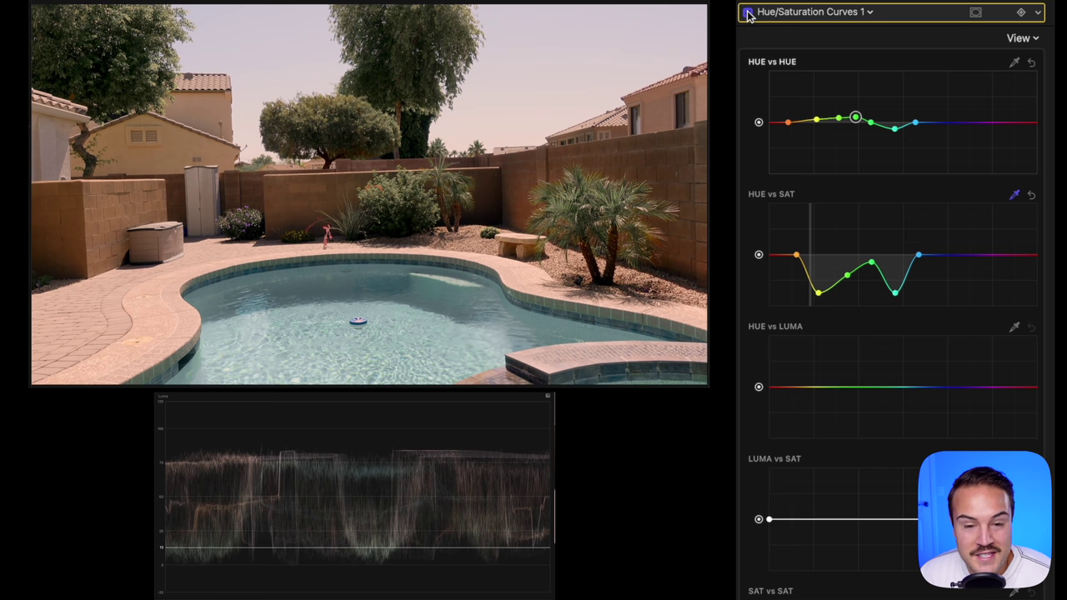
{"action": "left_click", "coordinate": [749, 13]}
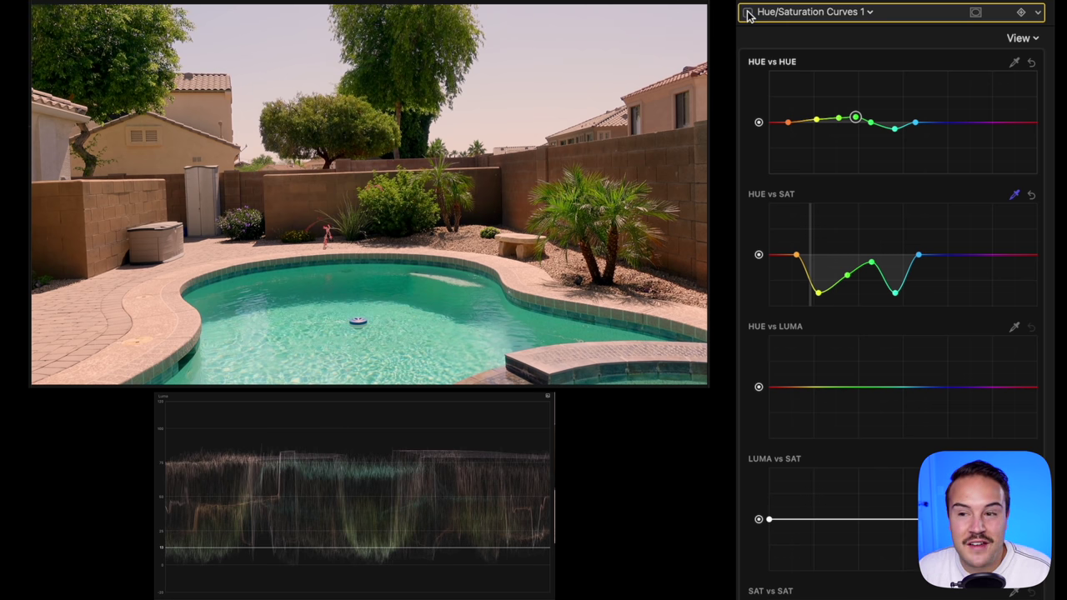
{"action": "left_click", "coordinate": [749, 14]}
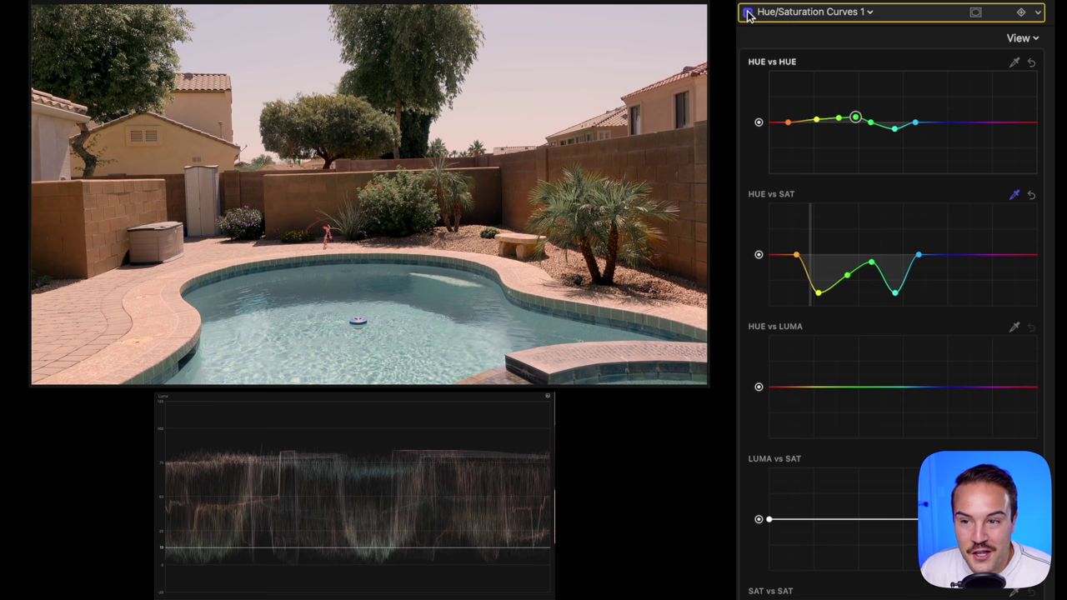
{"action": "left_click", "coordinate": [749, 13]}
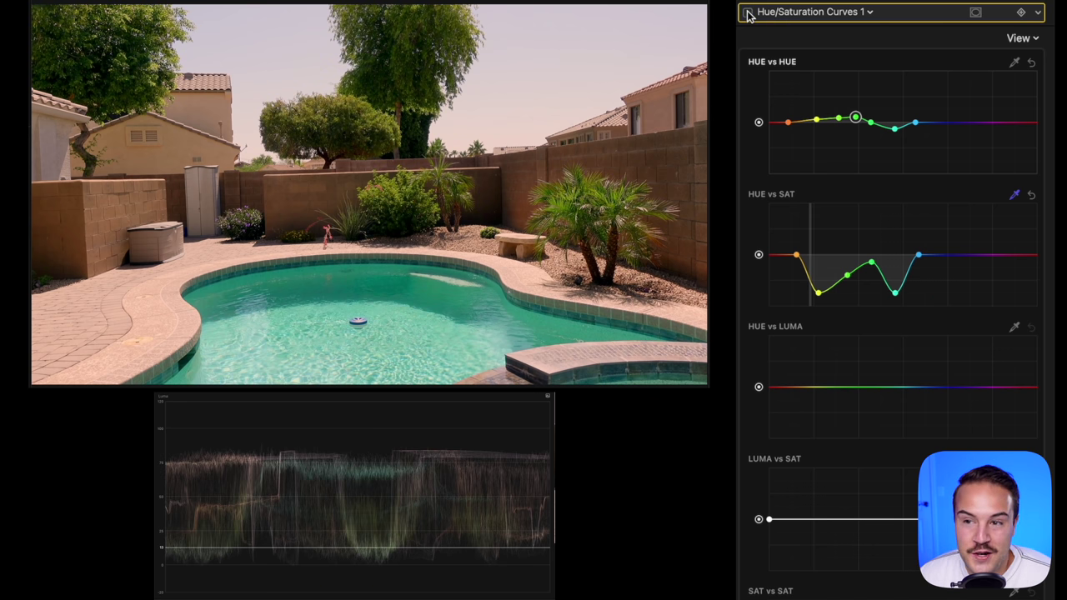
{"action": "left_click", "coordinate": [749, 13]}
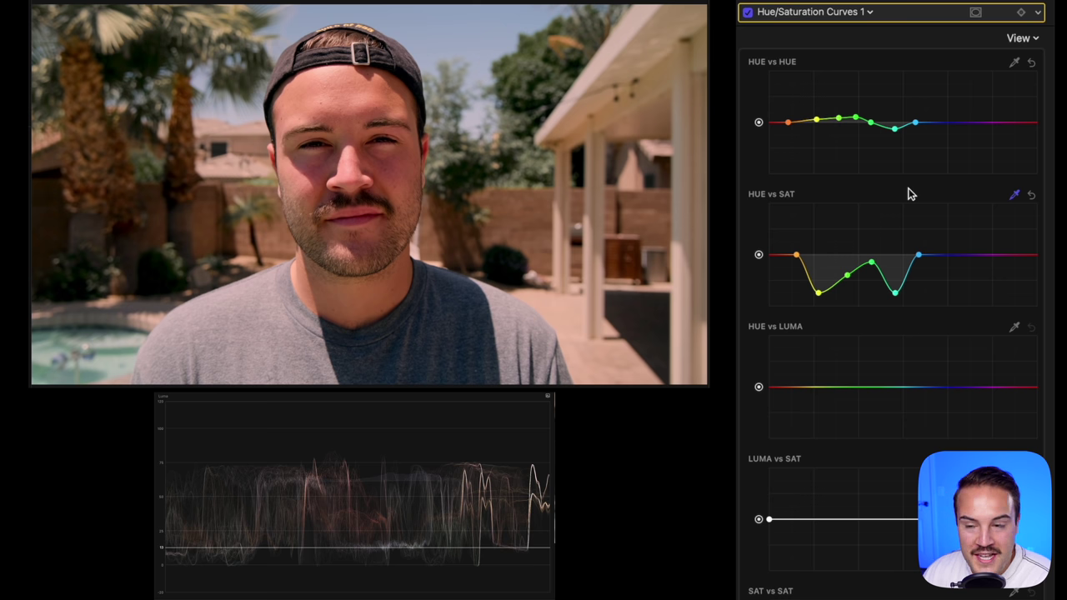
Sample the face on HUE vs SAT and lower red saturation, easing the far-red point back.
{"action": "scroll", "coordinate": [823, 34], "scroll_direction": "down", "scroll_amount": 1}
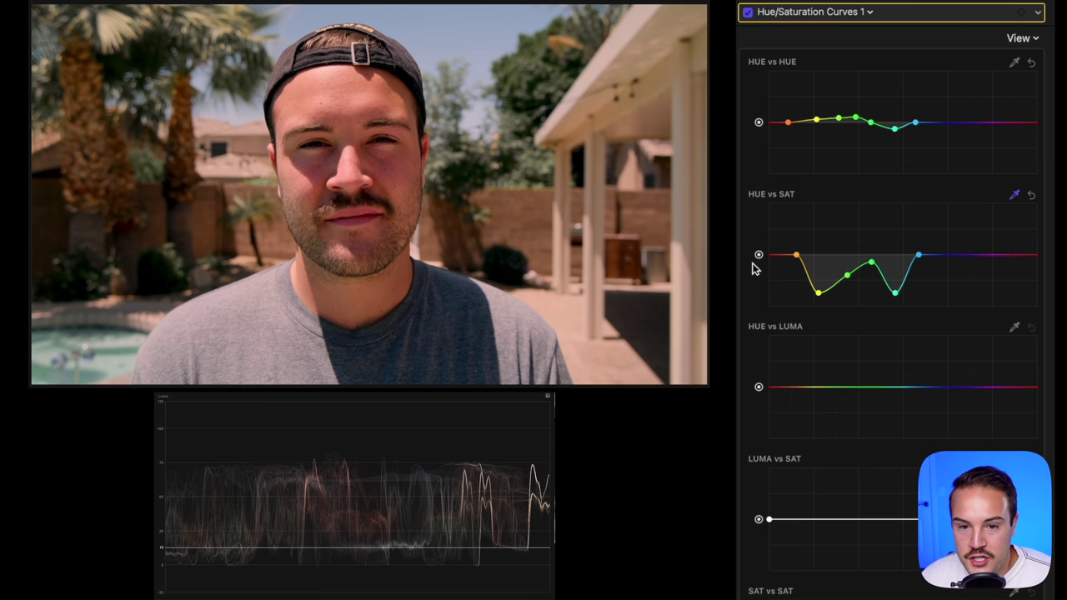
{"action": "left_click", "coordinate": [348, 87]}
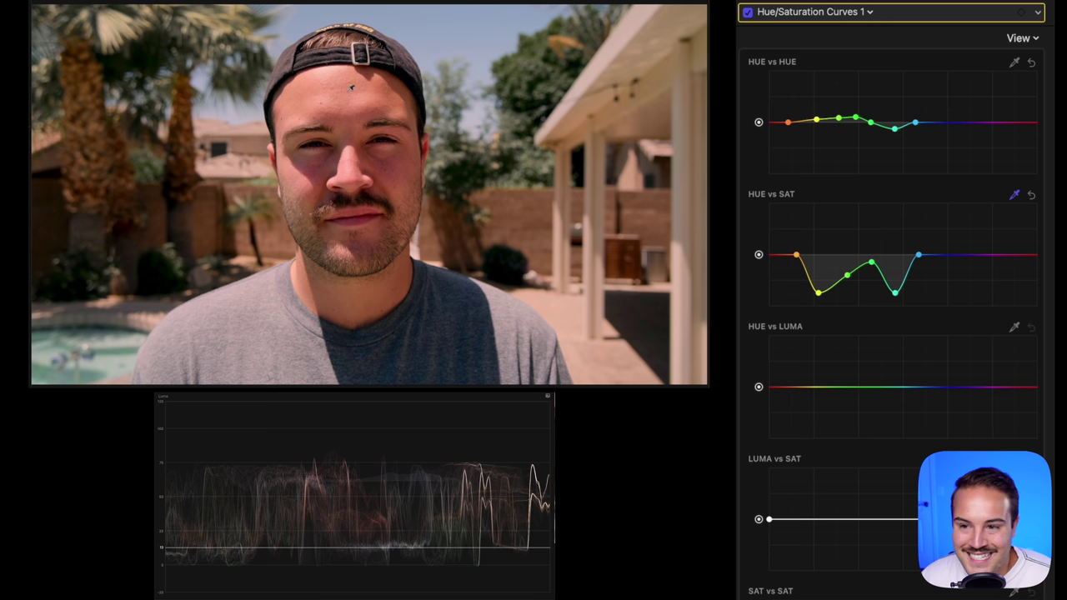
{"action": "mouse_move", "coordinate": [779, 257]}
{"action": "left_mouse_down"}
{"action": "mouse_move", "coordinate": [779, 269]}
{"action": "mouse_move", "coordinate": [780, 260]}
{"action": "left_mouse_up"}
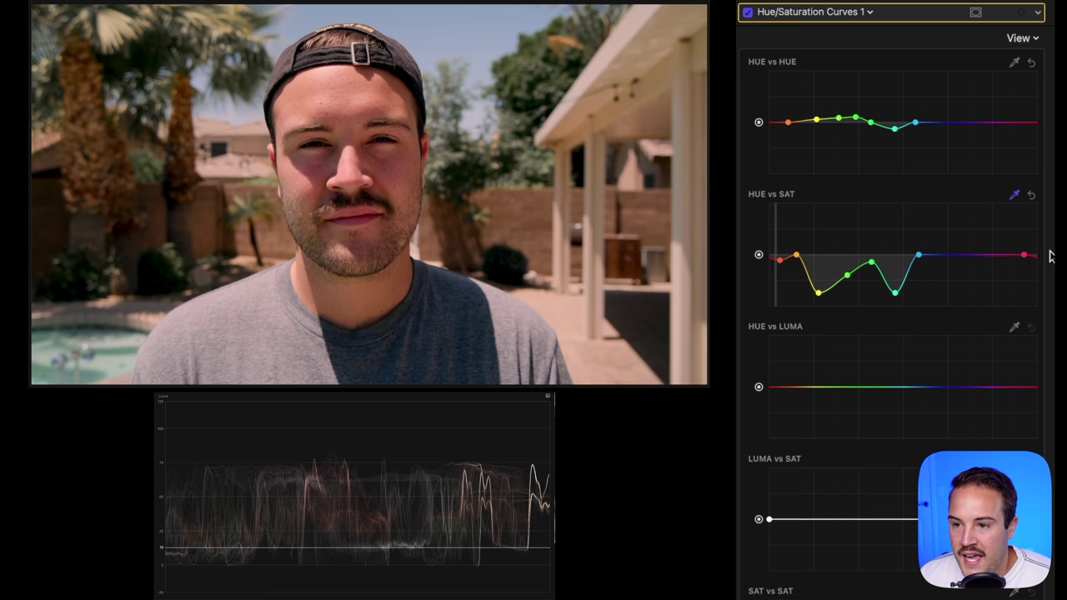
{"action": "left_click", "coordinate": [1022, 255]}
{"action": "left_click_drag", "start_coordinate": [1026, 256], "coordinate": [1027, 304]}
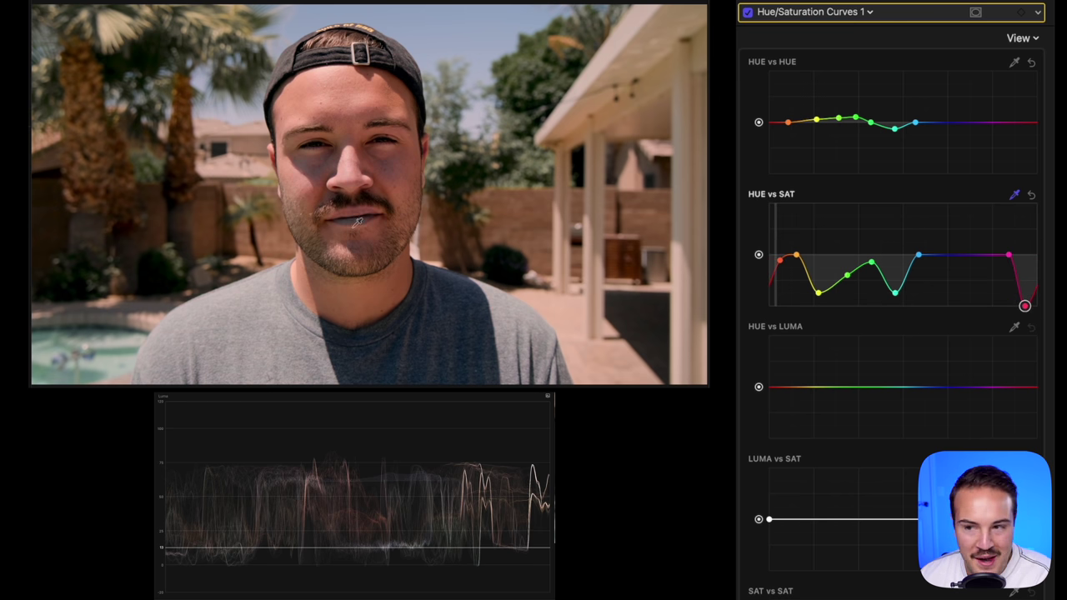
{"action": "left_click_drag", "start_coordinate": [1024, 305], "coordinate": [1030, 263]}
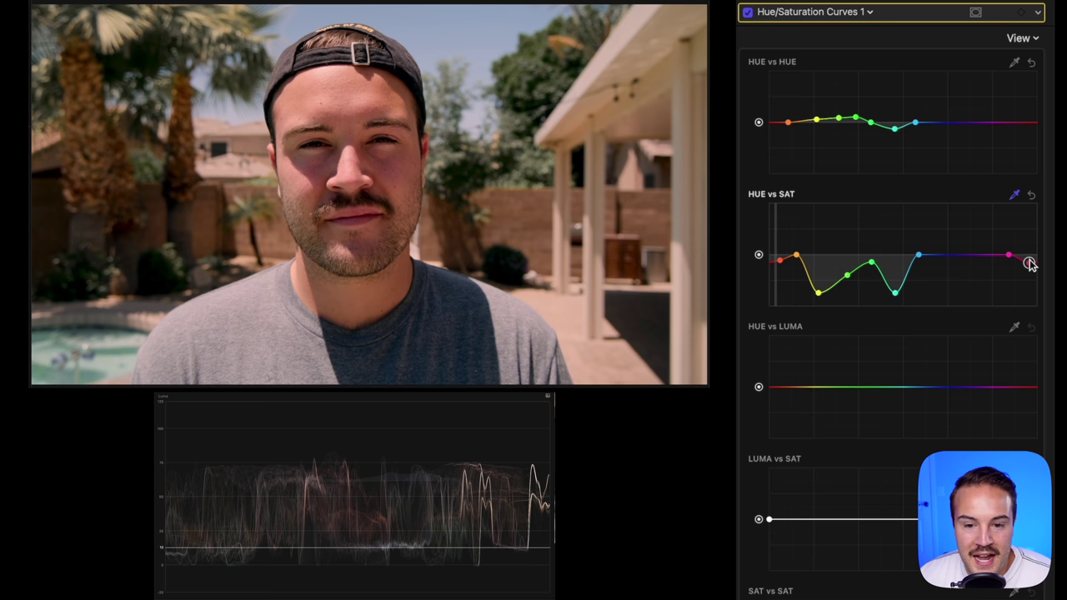
Toggle the selfie clip's curves correction off and on to compare the reduced skin redness.
{"action": "left_click", "coordinate": [748, 12]}
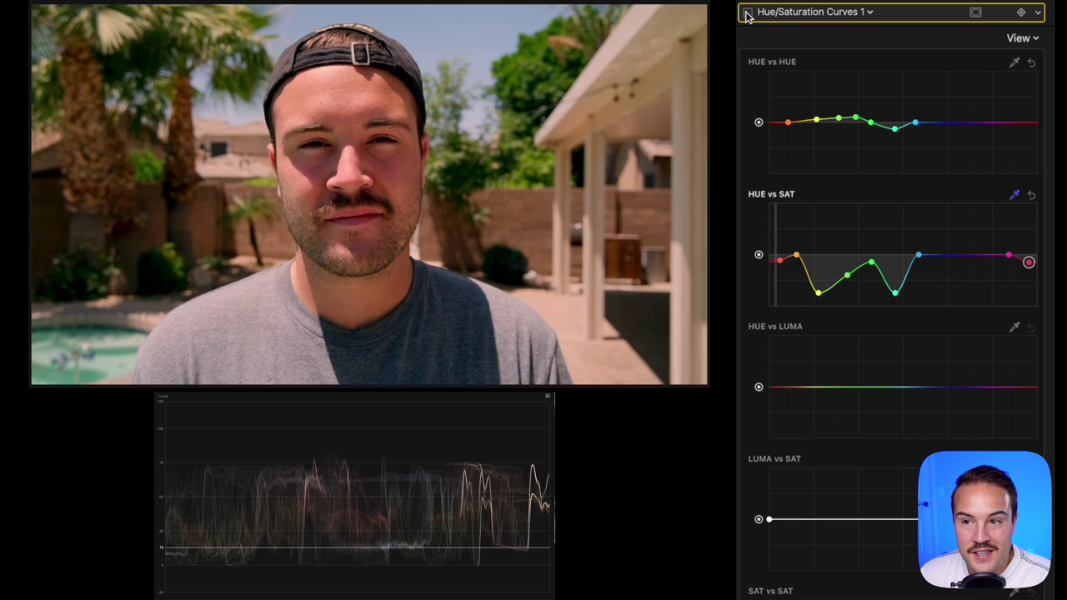
{"action": "left_click", "coordinate": [748, 12]}
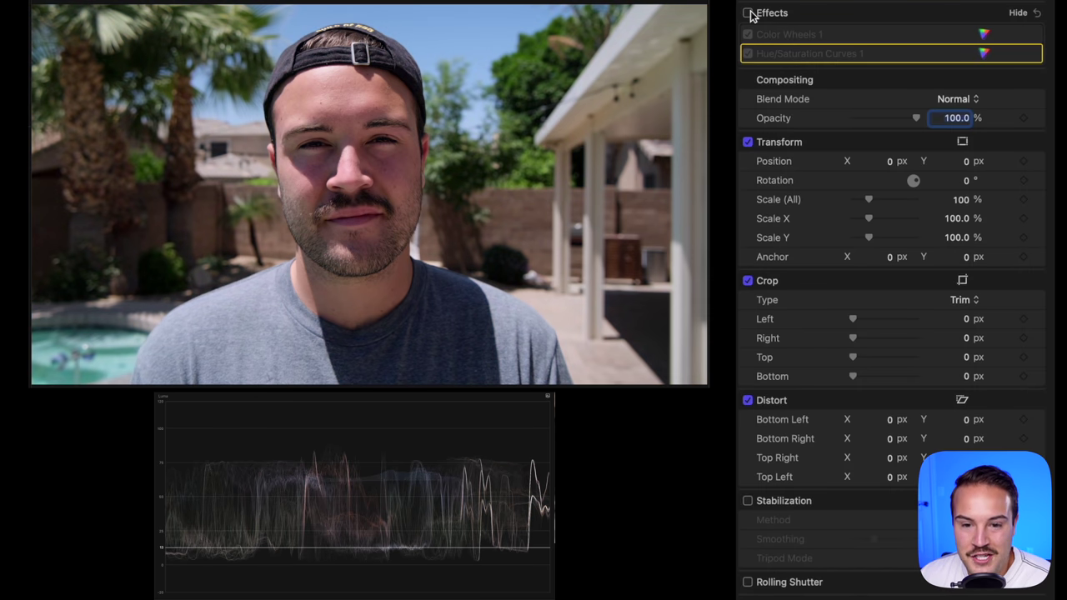
{"action": "left_click", "coordinate": [748, 13]}
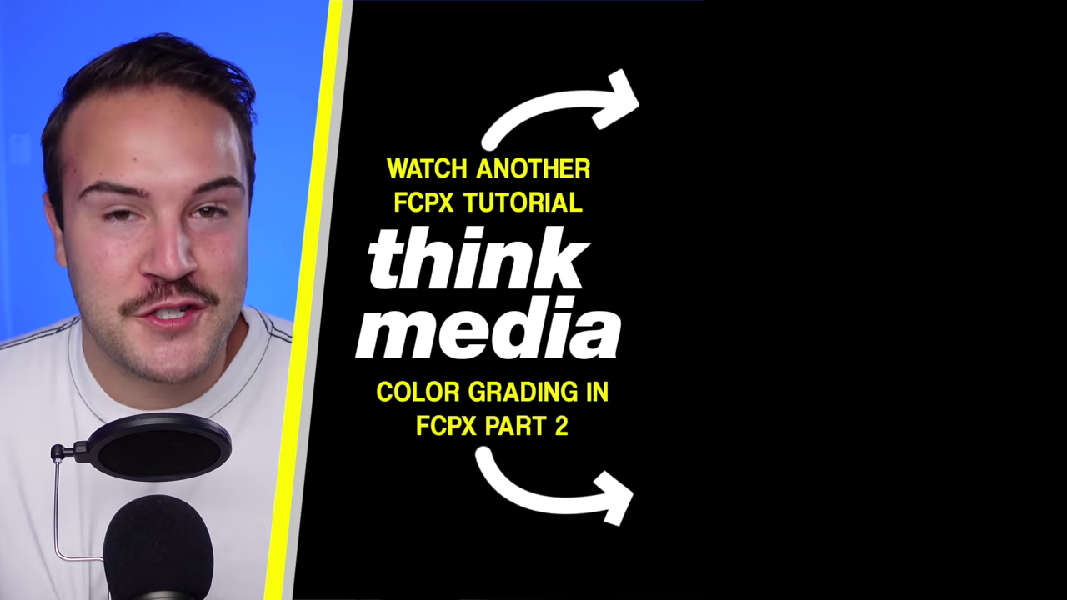